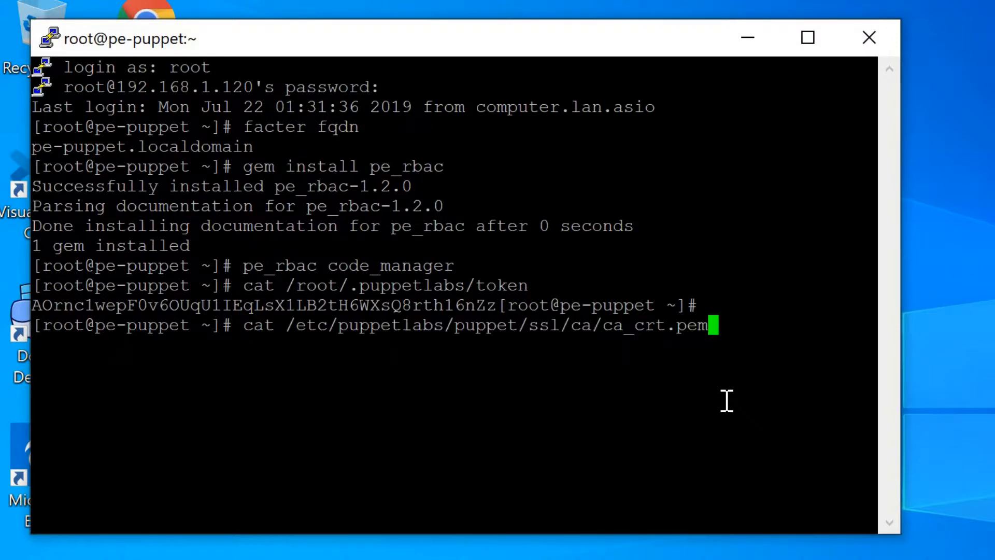
- Print the CA certificate from /etc/puppetlabs/puppet/ssl/ca/ca_crt.pem in the terminal and review its contents
{"action": "key", "text": "Return"}
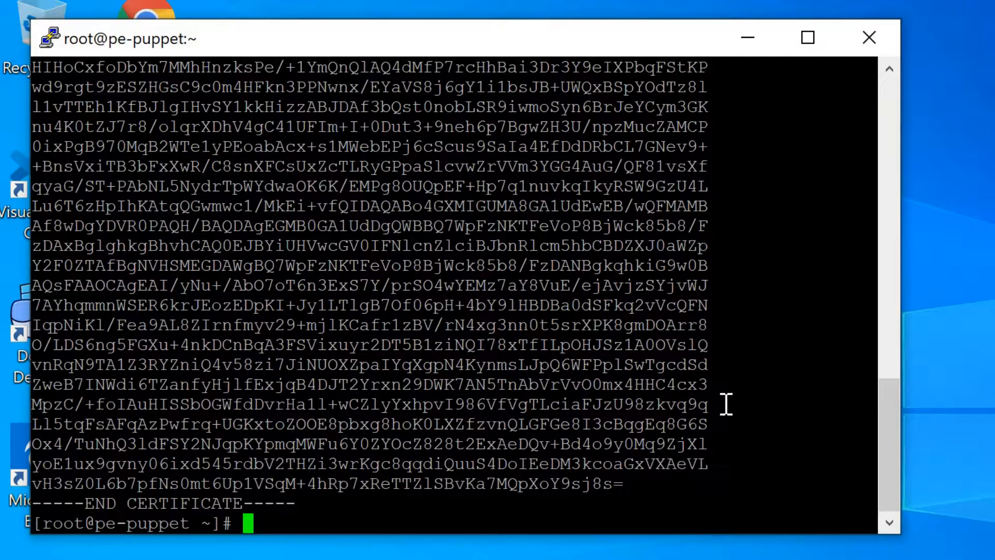
{"action": "left_click_drag", "start_coordinate": [888, 479], "coordinate": [876, 231]}
{"action": "left_click_drag", "start_coordinate": [870, 269], "coordinate": [869, 272]}
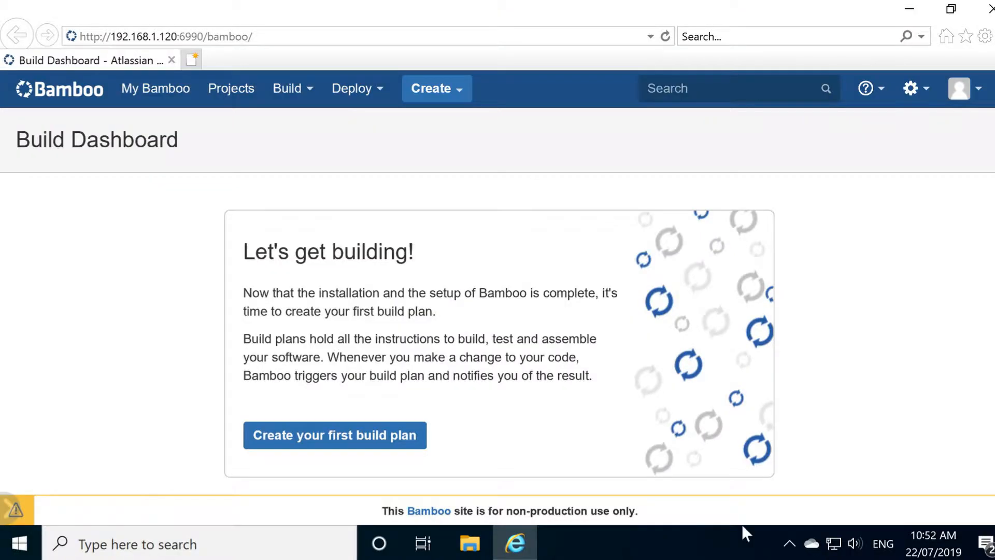
- Switch to Bamboo in the browser and open the administration page for finding new add-ons
{"action": "left_click", "coordinate": [923, 101]}
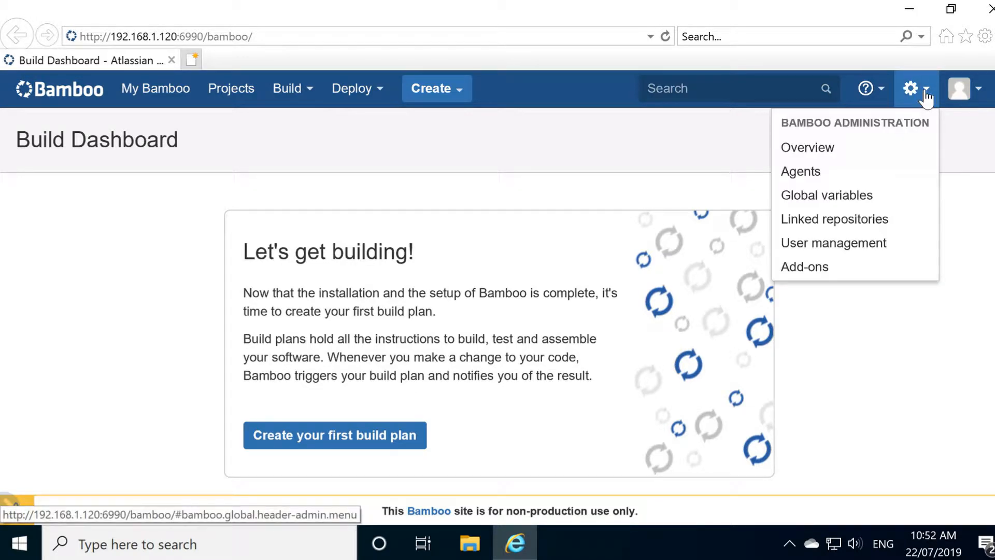
{"action": "left_click", "coordinate": [869, 148]}
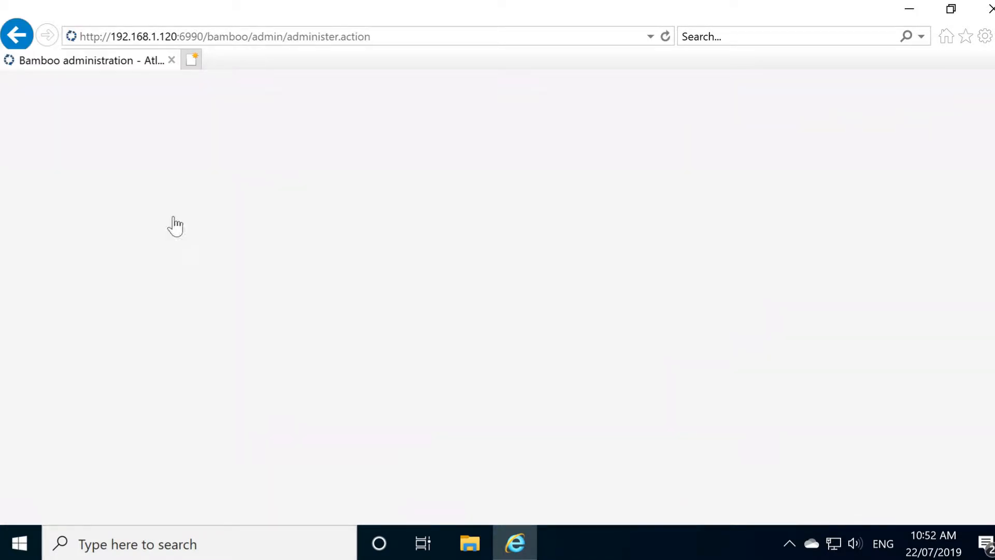
{"action": "scroll", "coordinate": [95, 231], "scroll_direction": "down", "scroll_amount": 10}
{"action": "scroll", "coordinate": [97, 234], "scroll_direction": "down", "scroll_amount": 6}
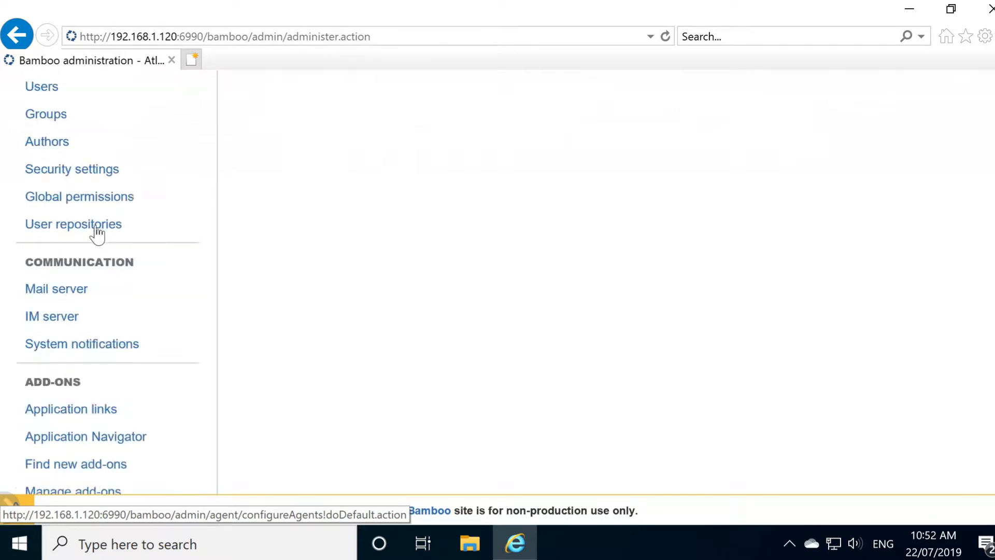
{"action": "left_click", "coordinate": [63, 249]}
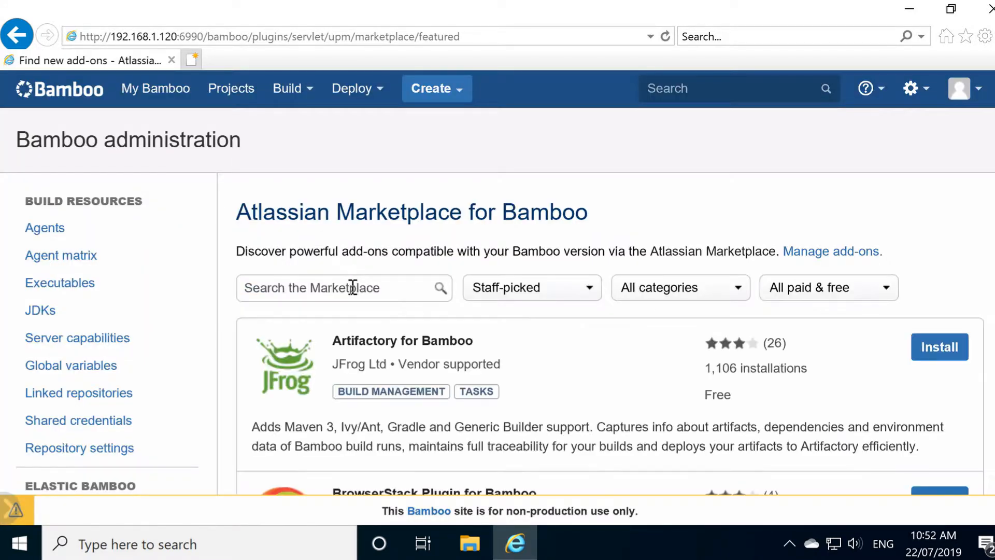
- Search the Marketplace for Puppet Deploy for Bamboo Server and start its free trial, accepting the terms and agreements
{"action": "left_click", "coordinate": [353, 288]}
{"action": "key", "text": "ctrl+v"}
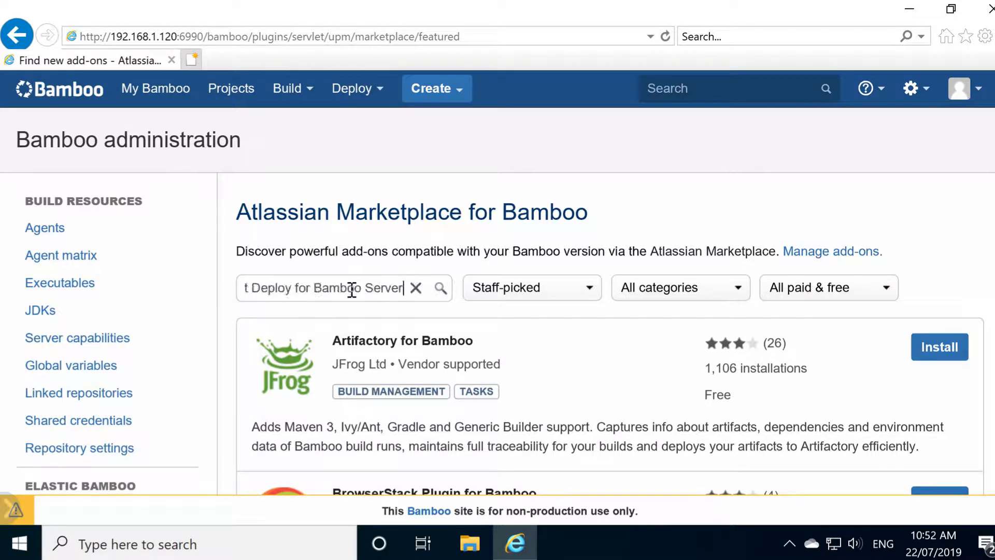
{"action": "key", "text": "Return"}
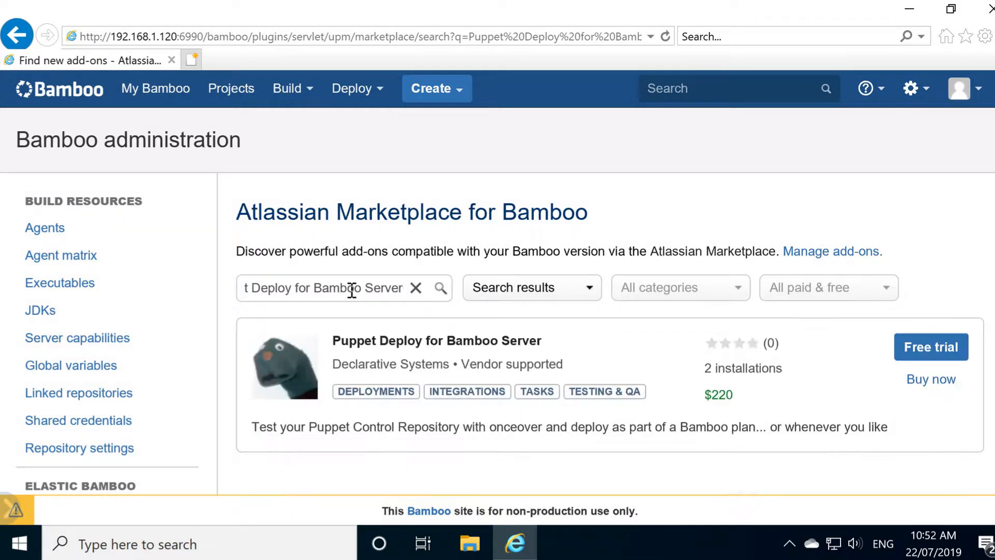
{"action": "left_click", "coordinate": [959, 355]}
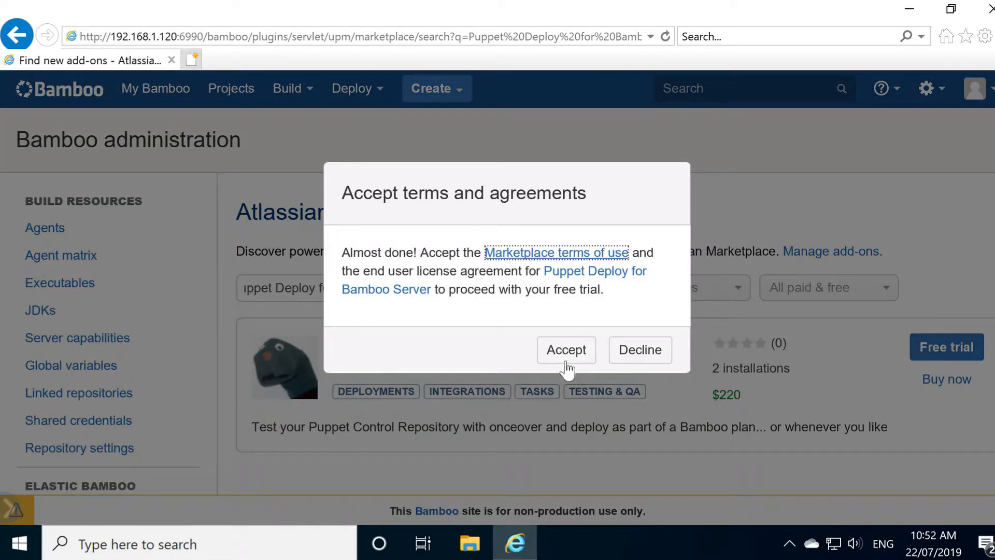
{"action": "left_click", "coordinate": [568, 363]}
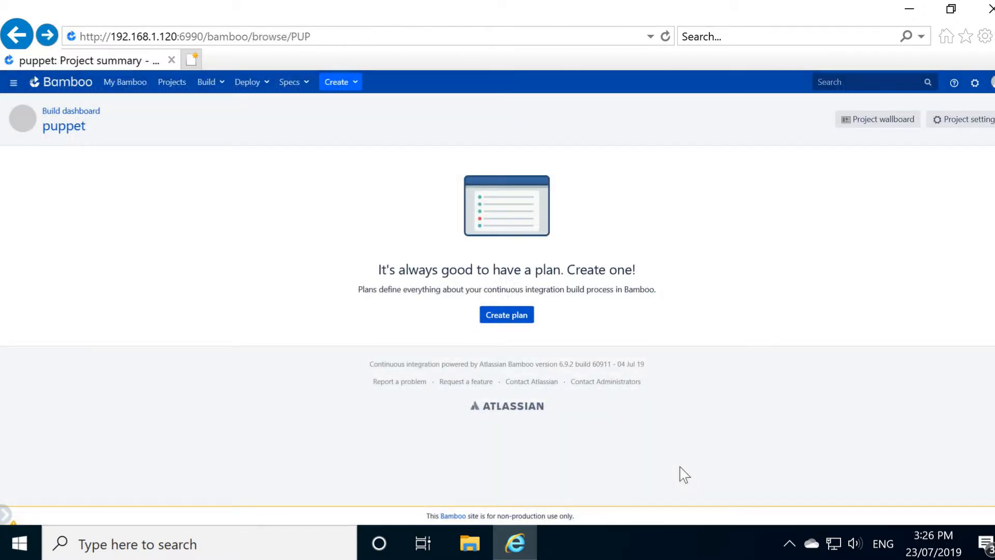
- Start a new build plan in the puppet project and name it puppet-control-test
{"action": "left_click", "coordinate": [510, 316]}
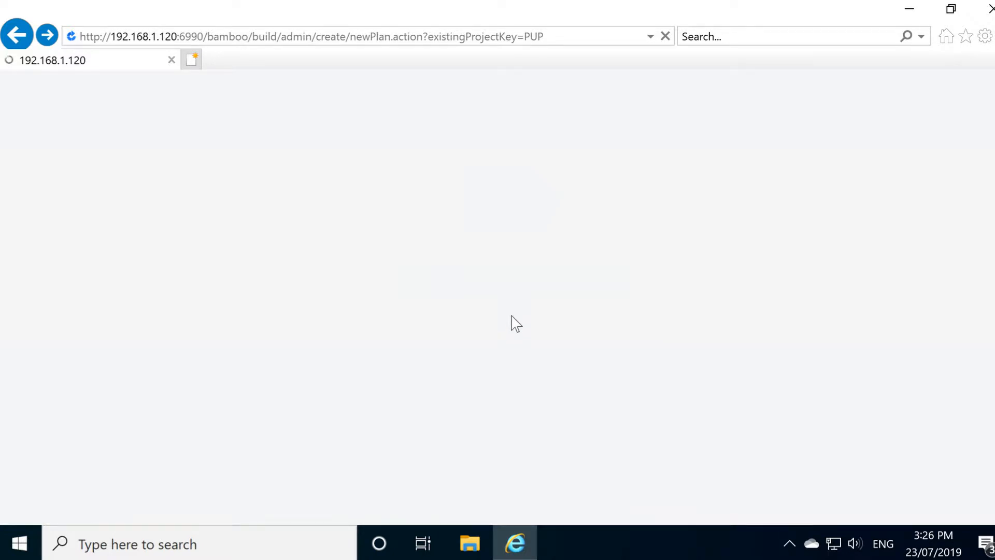
{"action": "left_click", "coordinate": [396, 279]}
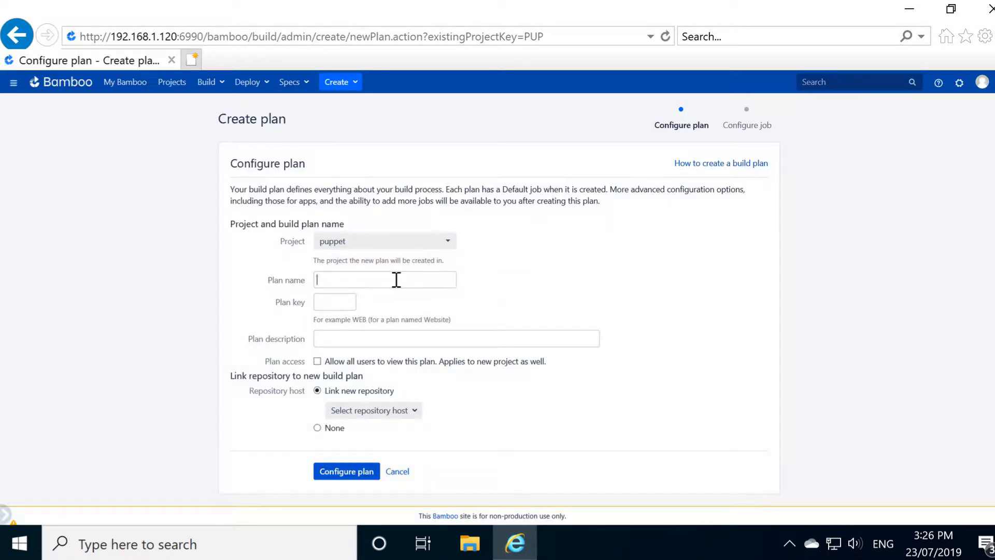
{"action": "type", "text": "puppet-control-test"}
- Link a new Bitbucket Server / Stash repository to the plan with the display name puppet-control-test
{"action": "scroll", "coordinate": [397, 280], "scroll_direction": "down", "scroll_amount": 1}
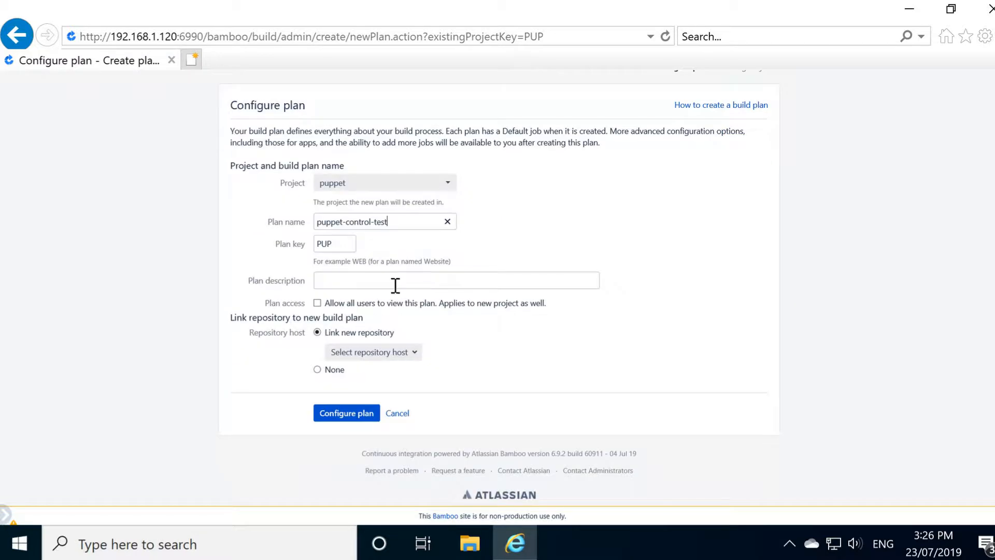
{"action": "left_click", "coordinate": [373, 353]}
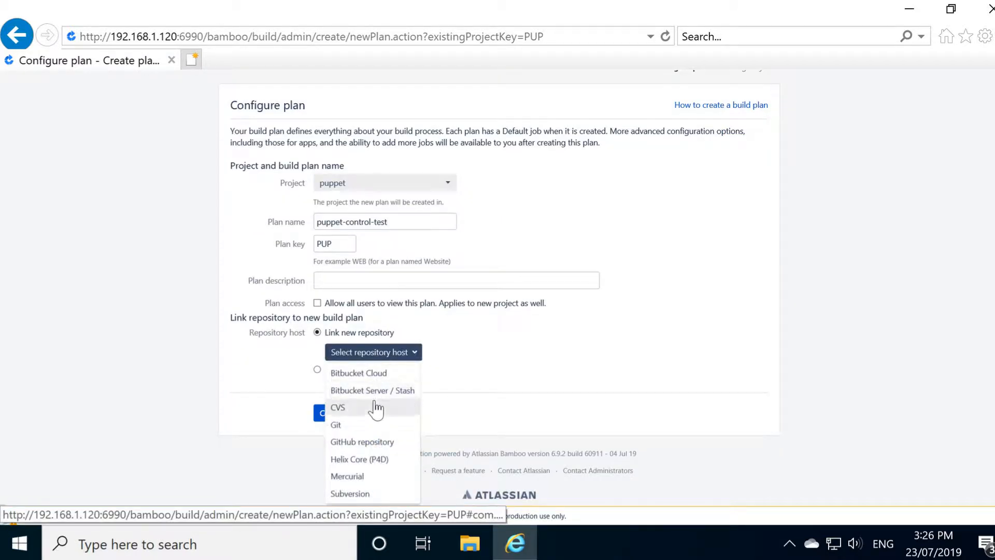
{"action": "left_click", "coordinate": [373, 390]}
{"action": "left_click", "coordinate": [372, 382]}
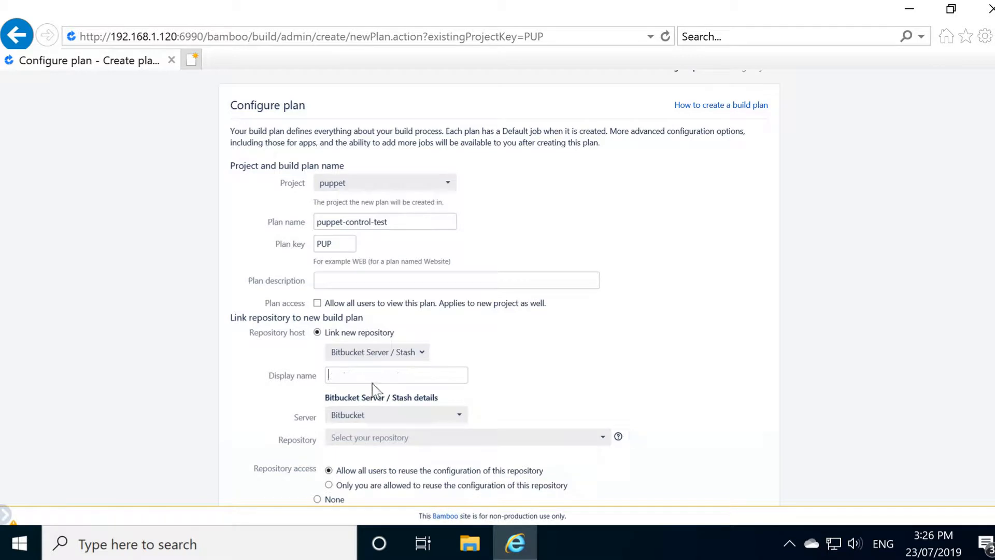
{"action": "type", "text": "puppet-control-test"}
- Choose puppet / puppet-control-test as the linked repository and submit the plan configuration
{"action": "scroll", "coordinate": [376, 389], "scroll_direction": "down", "scroll_amount": 3}
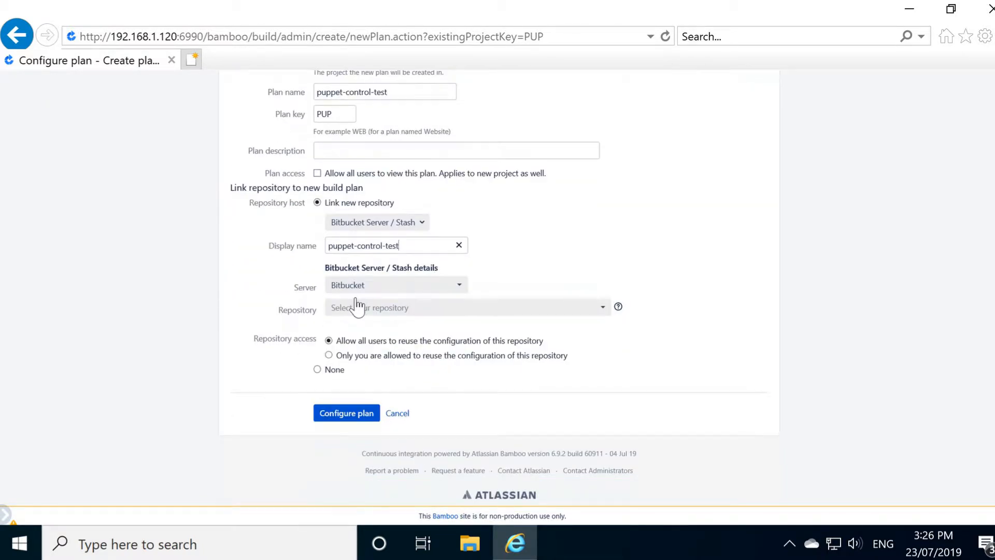
{"action": "scroll", "coordinate": [356, 304], "scroll_direction": "up", "scroll_amount": 1}
{"action": "left_click", "coordinate": [369, 378]}
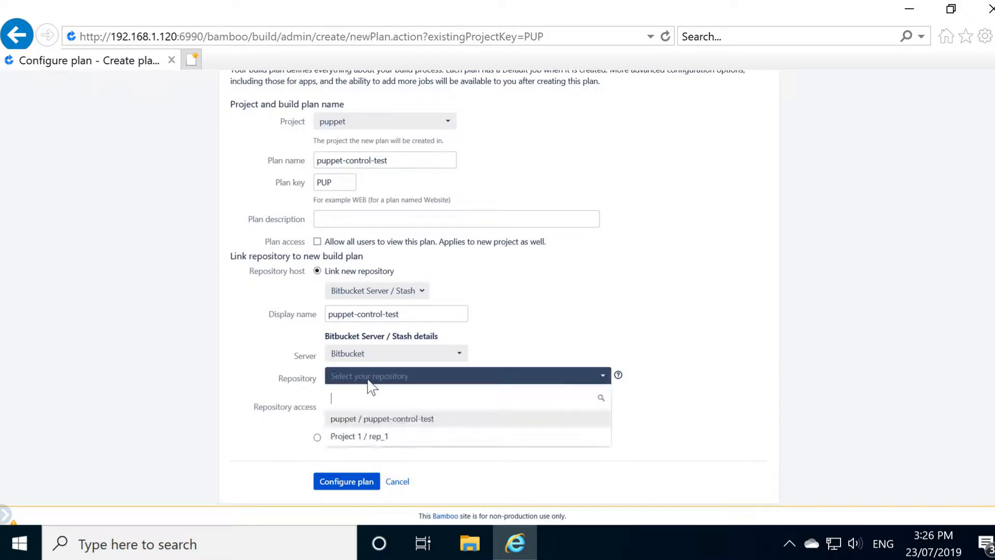
{"action": "left_click", "coordinate": [370, 419]}
{"action": "scroll", "coordinate": [371, 425], "scroll_direction": "down", "scroll_amount": 2}
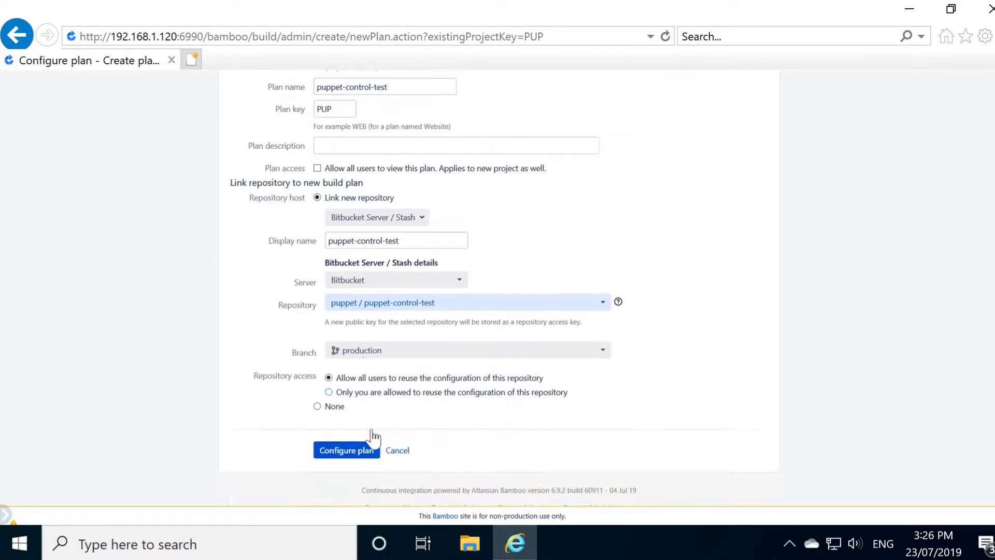
{"action": "left_click", "coordinate": [363, 421]}
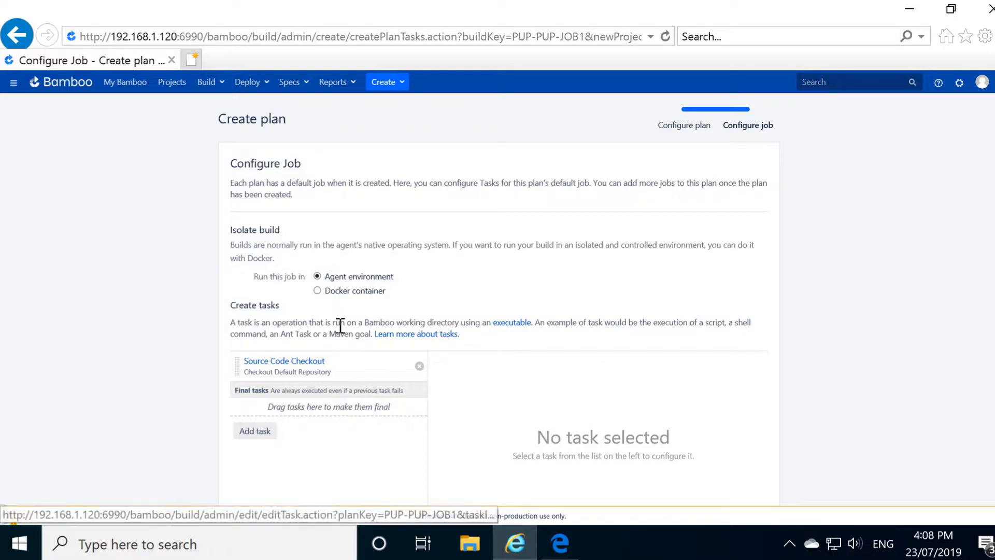
- Set the job to run in a Docker container using the image declarativesystems/ruby_dev:2.5.5
{"action": "left_click", "coordinate": [329, 291]}
{"action": "left_click", "coordinate": [357, 313]}
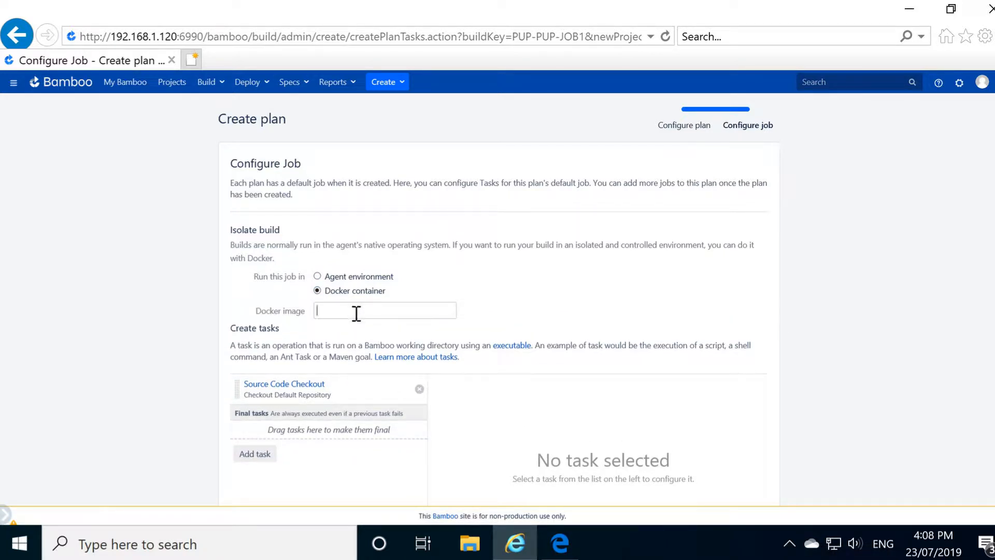
{"action": "type", "text": "declarativesystems/ruby_dev:2.5.5"}
- Add an Onceover test task to the job and save it with its default settings
{"action": "left_click", "coordinate": [264, 456]}
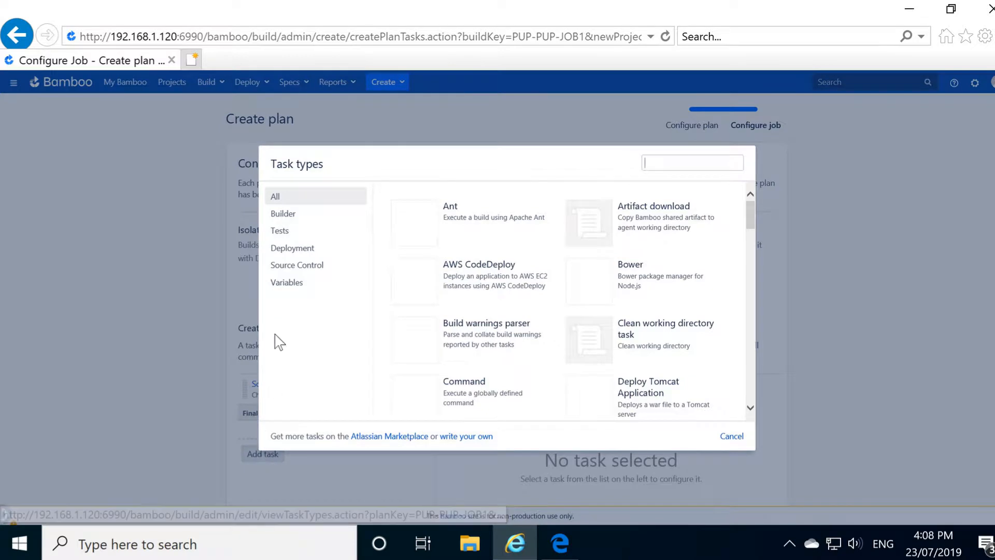
{"action": "left_click", "coordinate": [287, 232]}
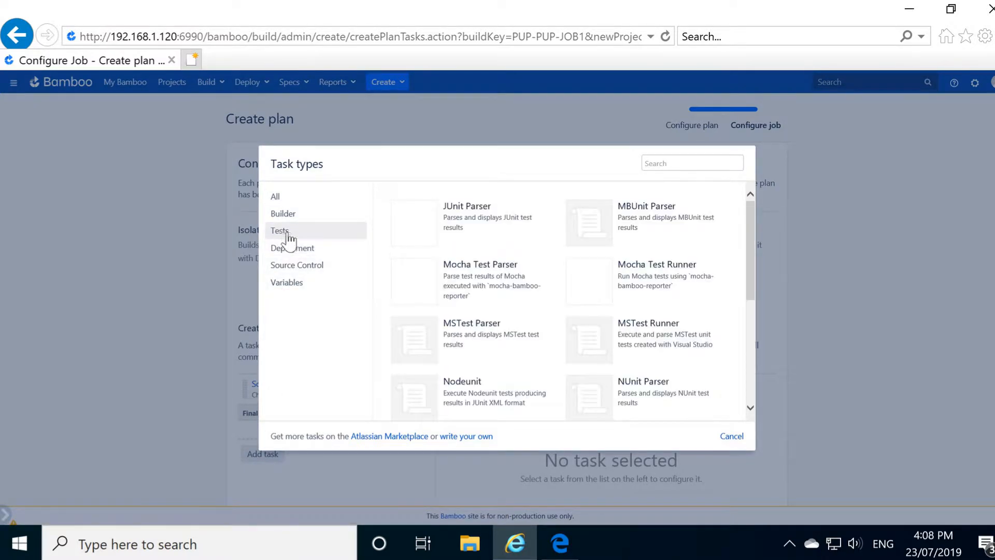
{"action": "scroll", "coordinate": [489, 305], "scroll_direction": "down", "scroll_amount": 3}
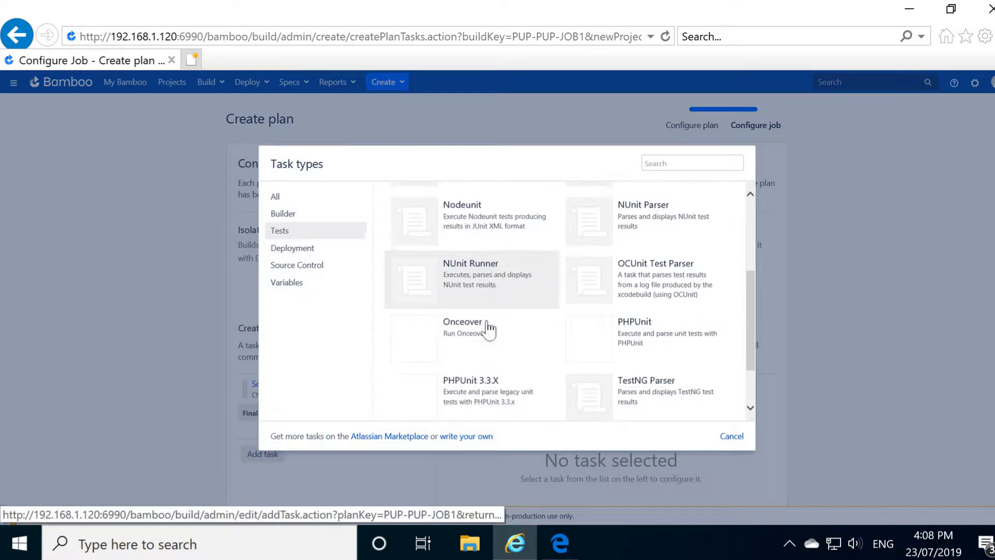
{"action": "left_click", "coordinate": [481, 348]}
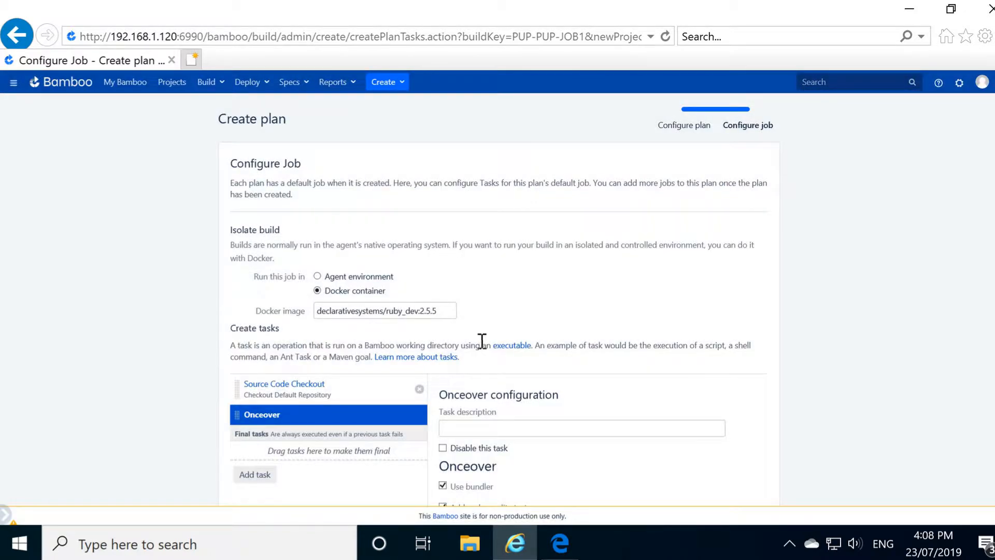
{"action": "scroll", "coordinate": [576, 415], "scroll_direction": "down", "scroll_amount": 4}
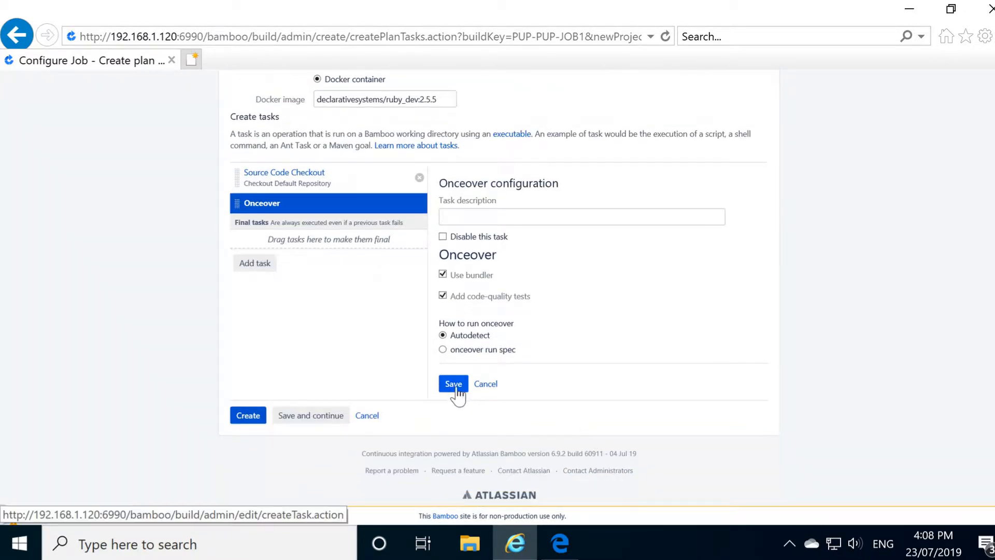
{"action": "left_click", "coordinate": [454, 385]}
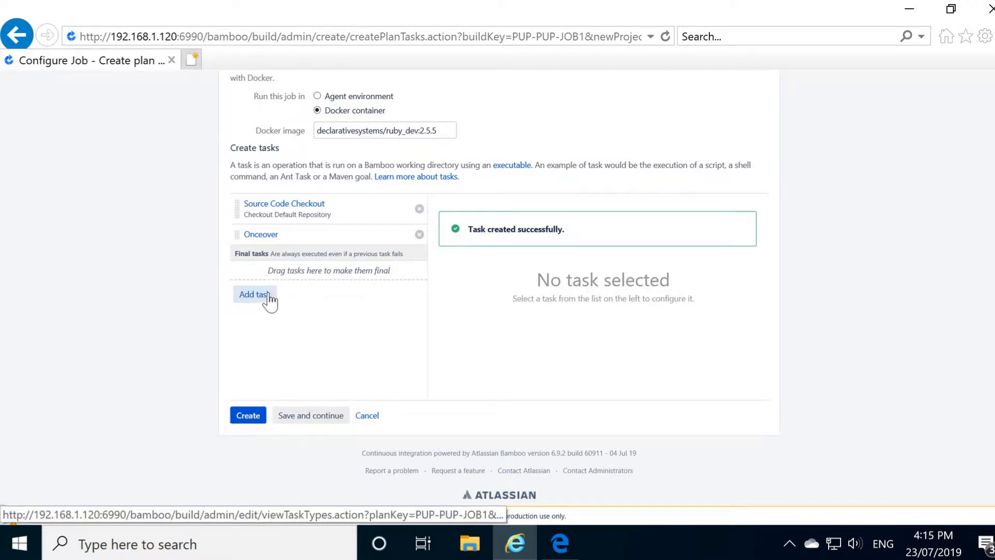
- Add a Puppet Deploy deployment task and set its Puppet Master FQDN to pe-puppet.localdomain
{"action": "left_click", "coordinate": [268, 296]}
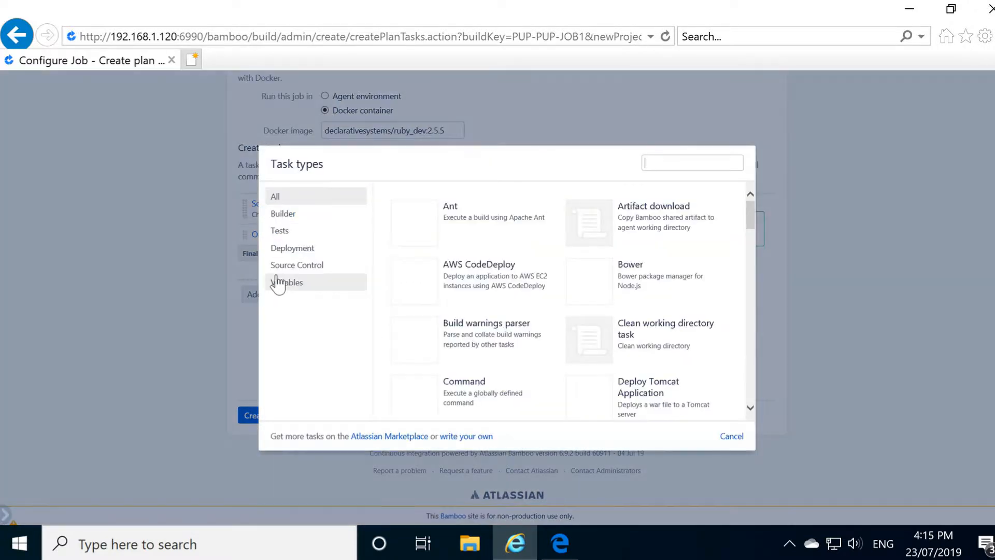
{"action": "left_click", "coordinate": [292, 248]}
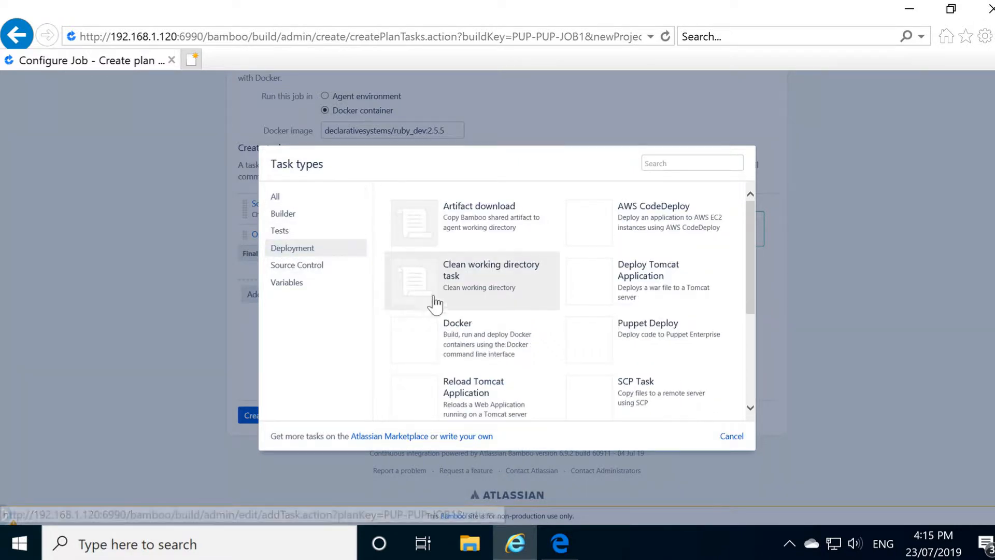
{"action": "left_click", "coordinate": [592, 355]}
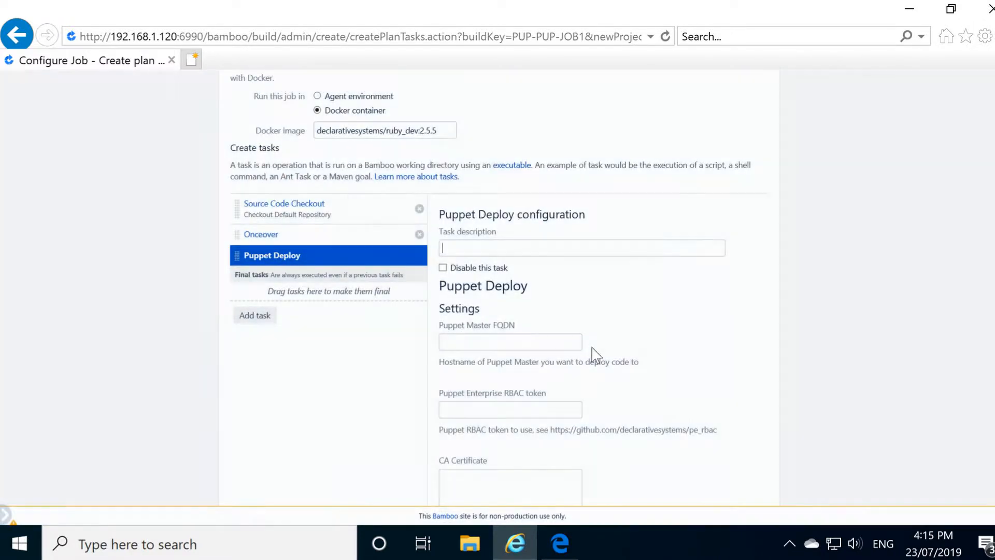
{"action": "left_click", "coordinate": [484, 342]}
{"action": "type", "text": "pe-puppet.localdomain"}
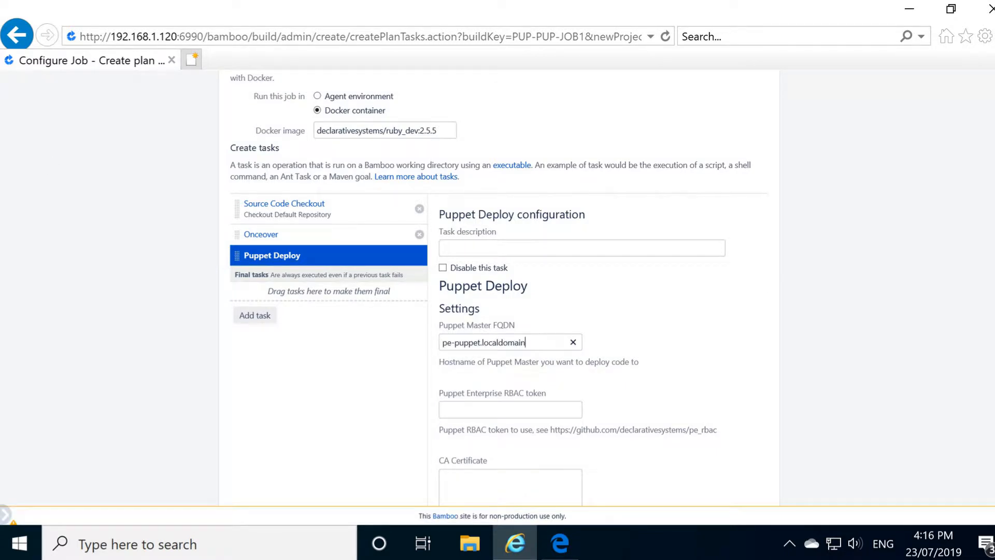
- Paste the Puppet Enterprise RBAC token and the CA certificate into the Puppet Deploy task settings
{"action": "left_click", "coordinate": [457, 409]}
{"action": "key", "text": "ctrl+v"}
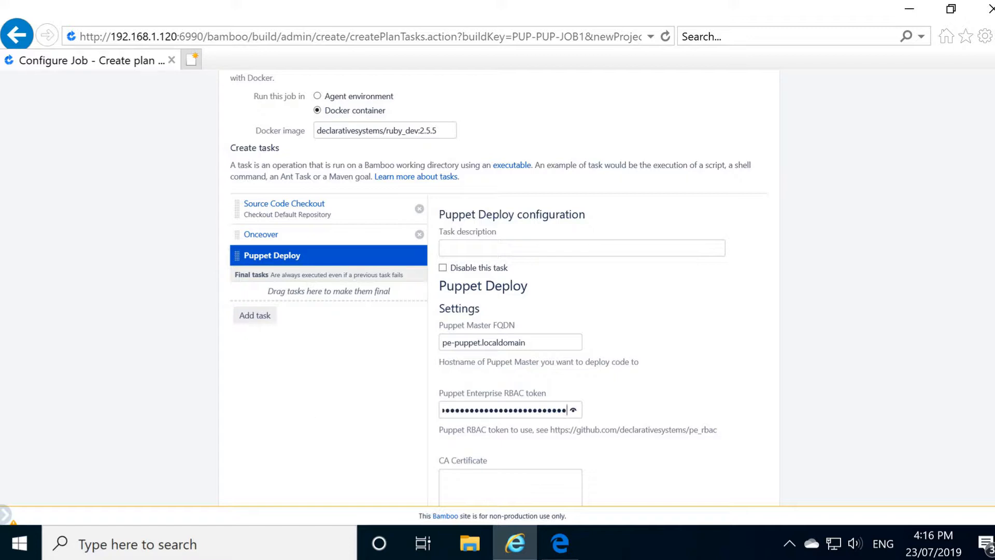
{"action": "left_click", "coordinate": [479, 487]}
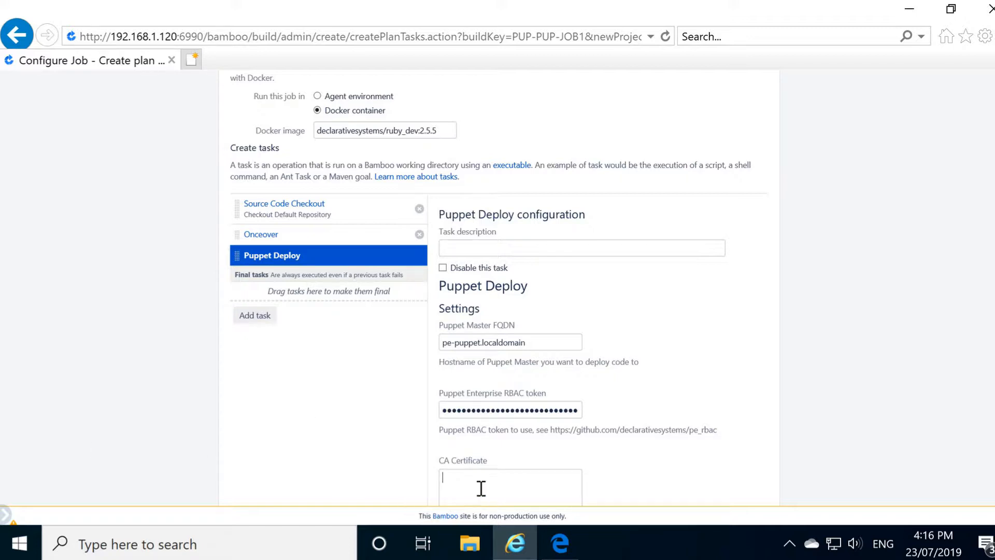
{"action": "key", "text": "ctrl+v"}
- Set the Puppet Deploy task to skip the production environment
{"action": "scroll", "coordinate": [490, 305], "scroll_direction": "down", "scroll_amount": 6}
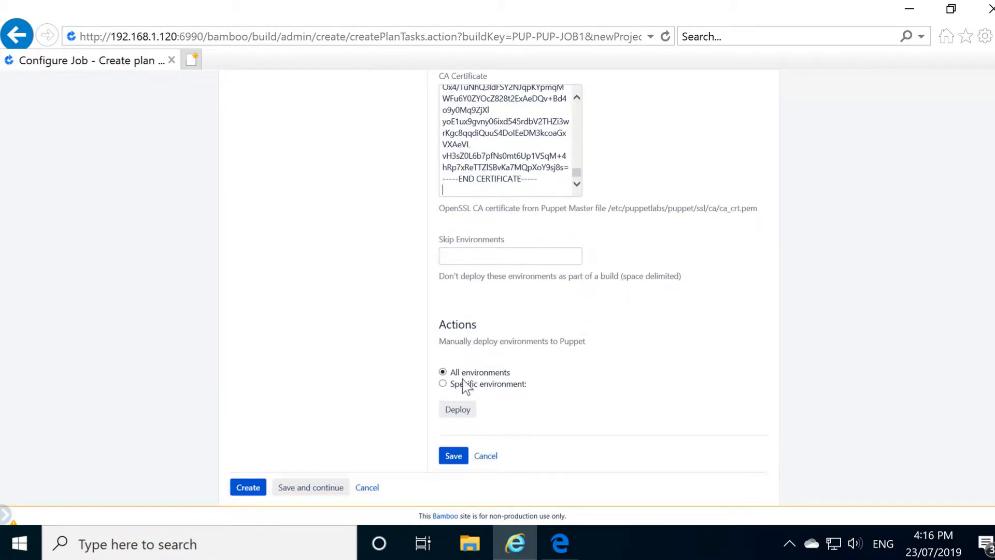
{"action": "left_click", "coordinate": [453, 255]}
{"action": "type", "text": "producti9on"}
{"action": "key", "text": "BackSpace"}
{"action": "key", "text": "BackSpace"}
{"action": "key", "text": "BackSpace"}
{"action": "key", "text": "BackSpace"}
{"action": "type", "text": "ion"}
- Manually deploy the specific environment development to Puppet from the task's actions
{"action": "left_click", "coordinate": [443, 383]}
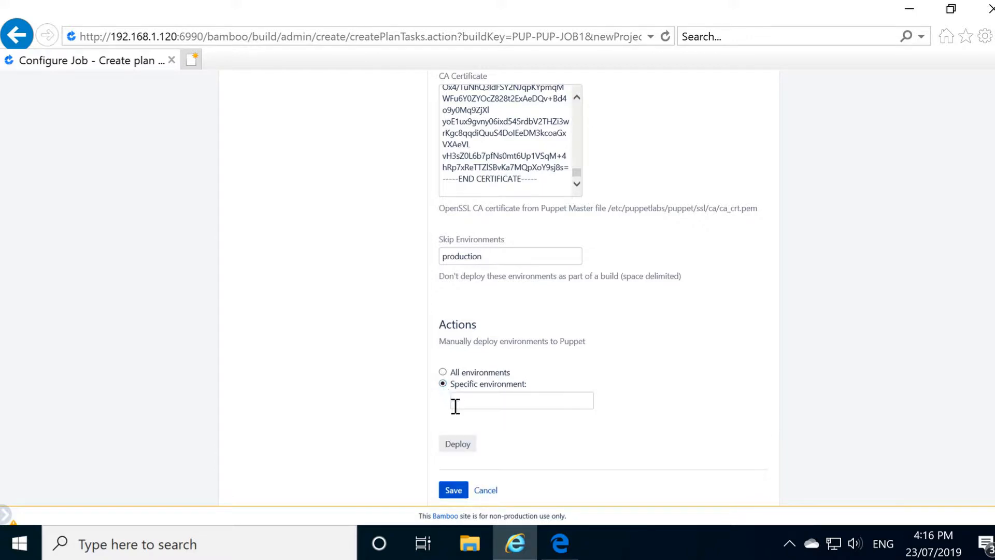
{"action": "left_click", "coordinate": [470, 402]}
{"action": "type", "text": "development"}
{"action": "left_click", "coordinate": [466, 446]}
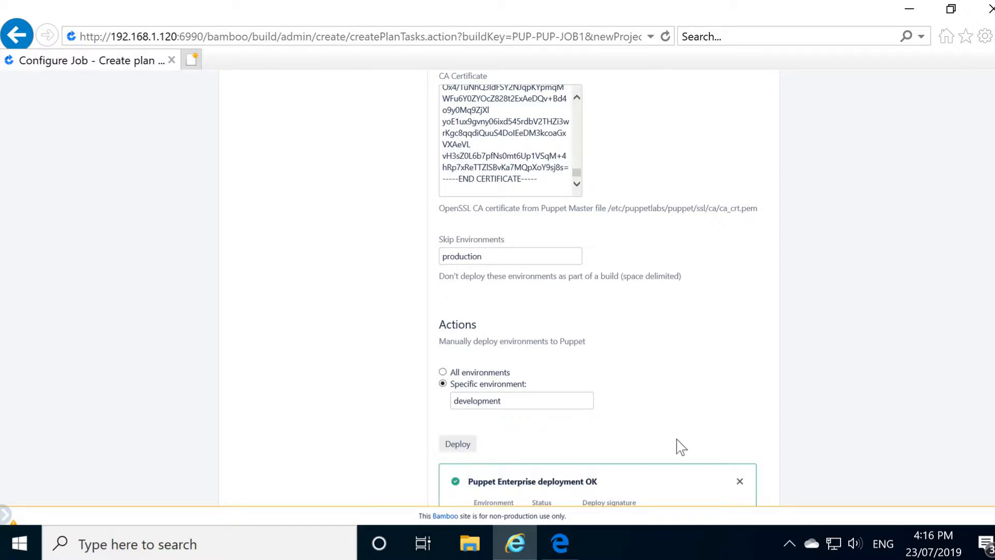
- Show the raw Code Manager JSON for the development deployment result, and hide it again after reading
{"action": "scroll", "coordinate": [679, 447], "scroll_direction": "down", "scroll_amount": 4}
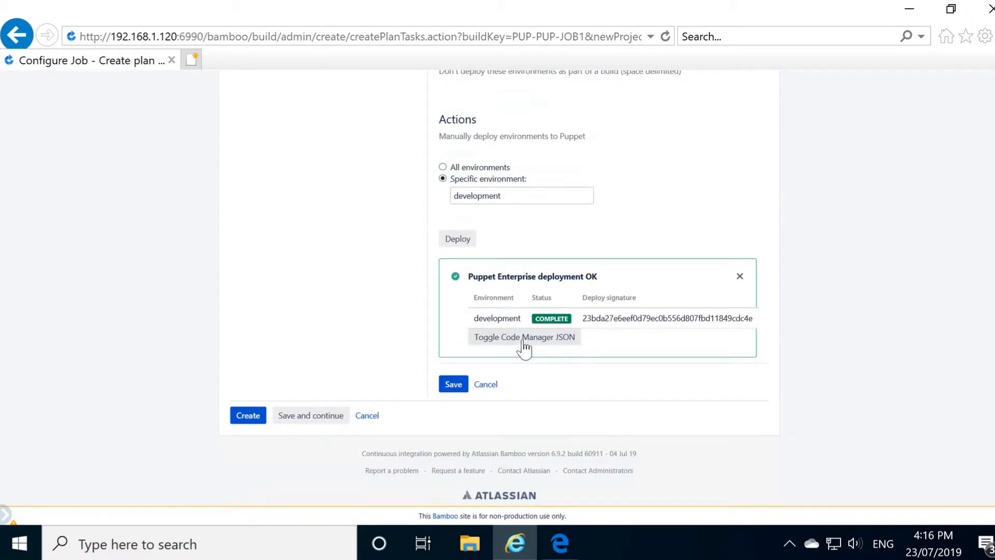
{"action": "left_click", "coordinate": [524, 342]}
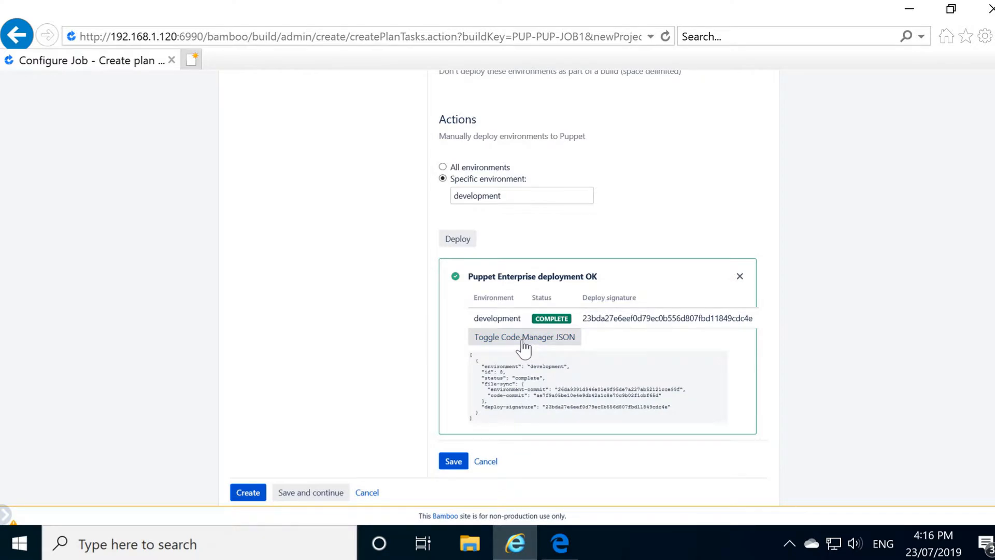
{"action": "left_click", "coordinate": [524, 342]}
- Save the Puppet Deploy task, and save the build plan to continue configuring it
{"action": "left_click", "coordinate": [457, 385]}
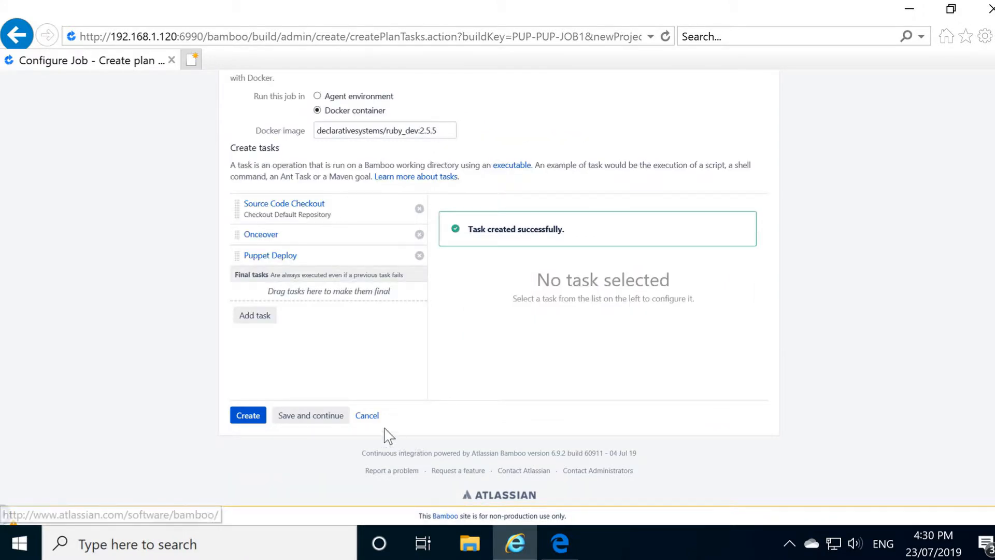
{"action": "left_click", "coordinate": [328, 417]}
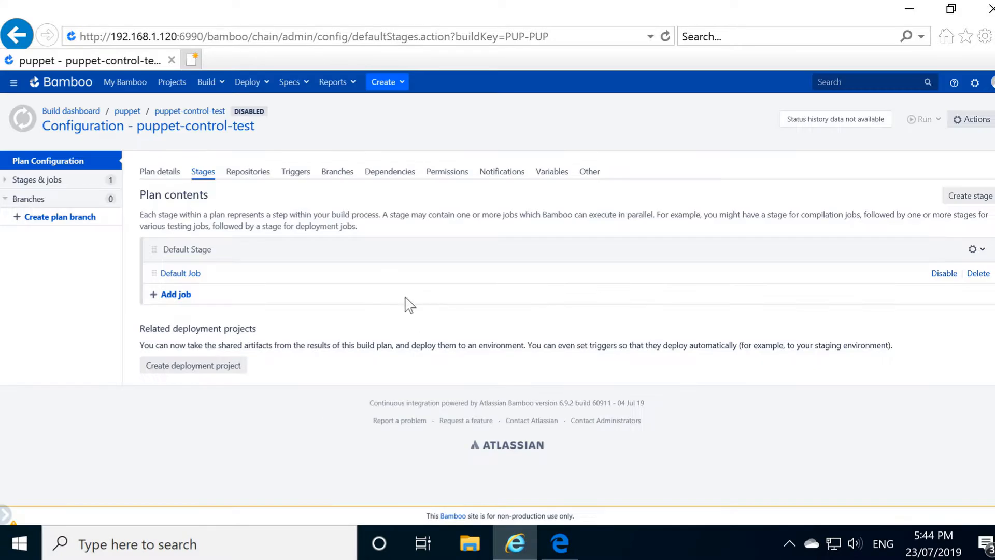
- Set plan branches to be created for each new repository branch and deleted 7 days after branch deletion or 30 days of inactivity, and save
{"action": "left_click", "coordinate": [334, 177]}
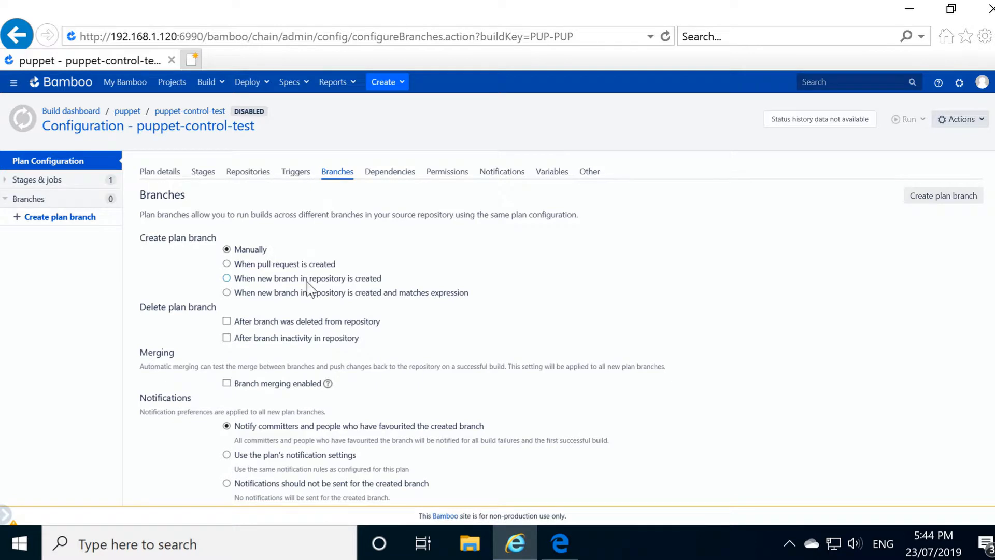
{"action": "left_click", "coordinate": [227, 278]}
{"action": "left_click", "coordinate": [226, 321]}
{"action": "left_click", "coordinate": [227, 361]}
{"action": "scroll", "coordinate": [311, 312], "scroll_direction": "down", "scroll_amount": 4}
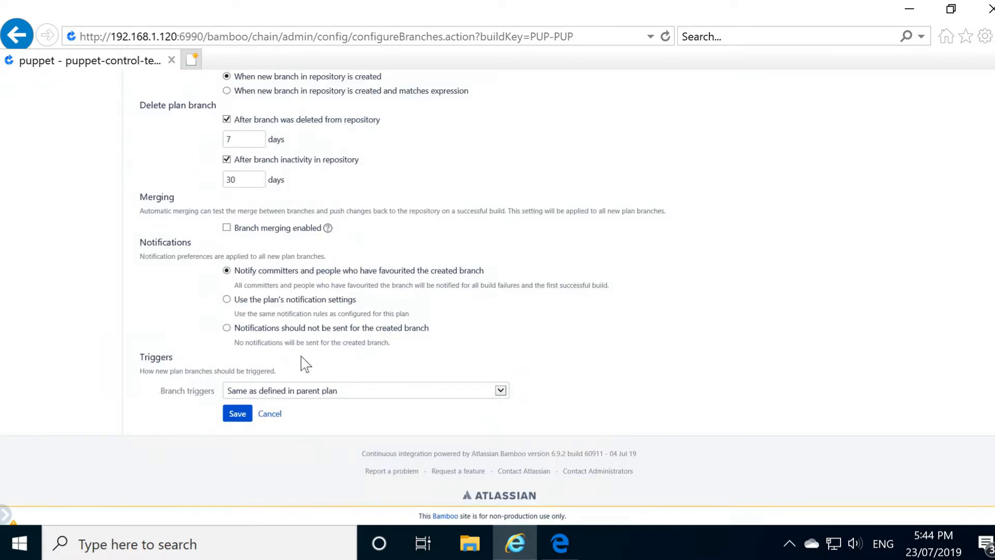
{"action": "left_click", "coordinate": [237, 413]}
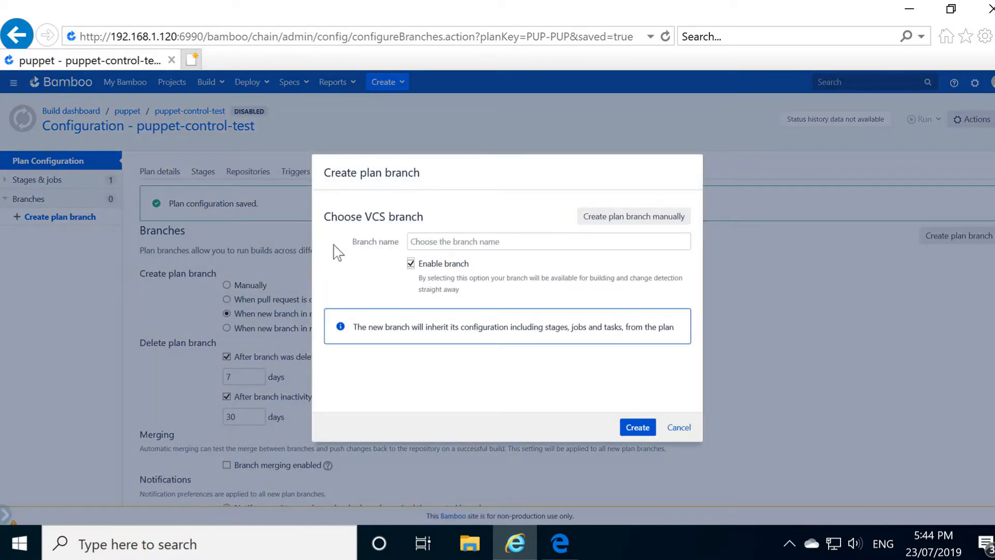
- Create enabled plan branches for development, fail_code_quality, fail_onceover, no_makefile, no_onceover and production
{"action": "left_click", "coordinate": [425, 244]}
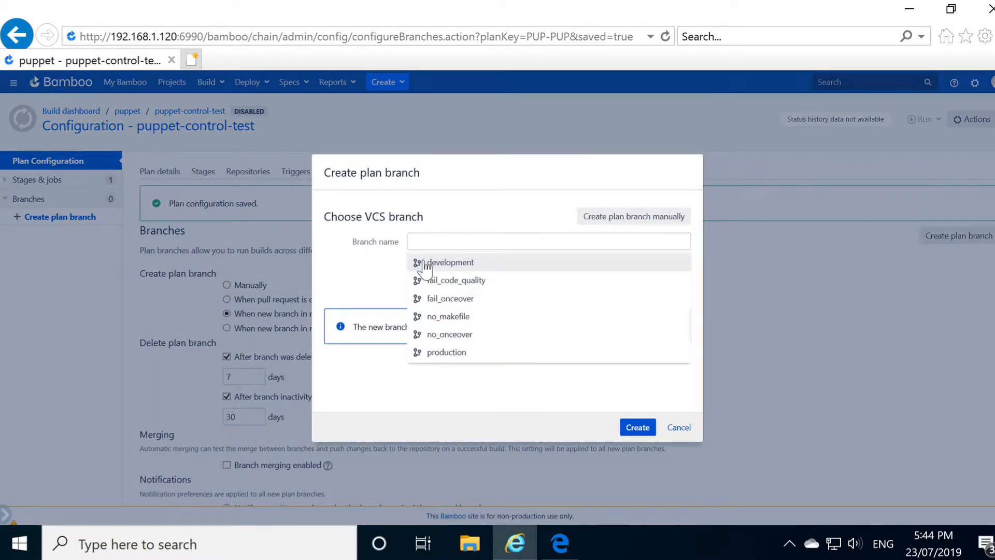
{"action": "left_click", "coordinate": [424, 262]}
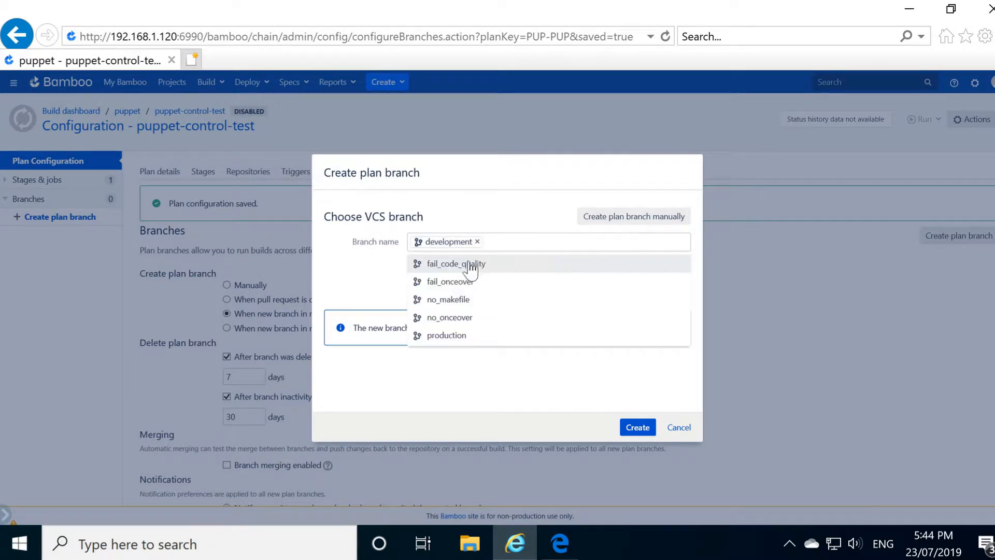
{"action": "left_click", "coordinate": [473, 263]}
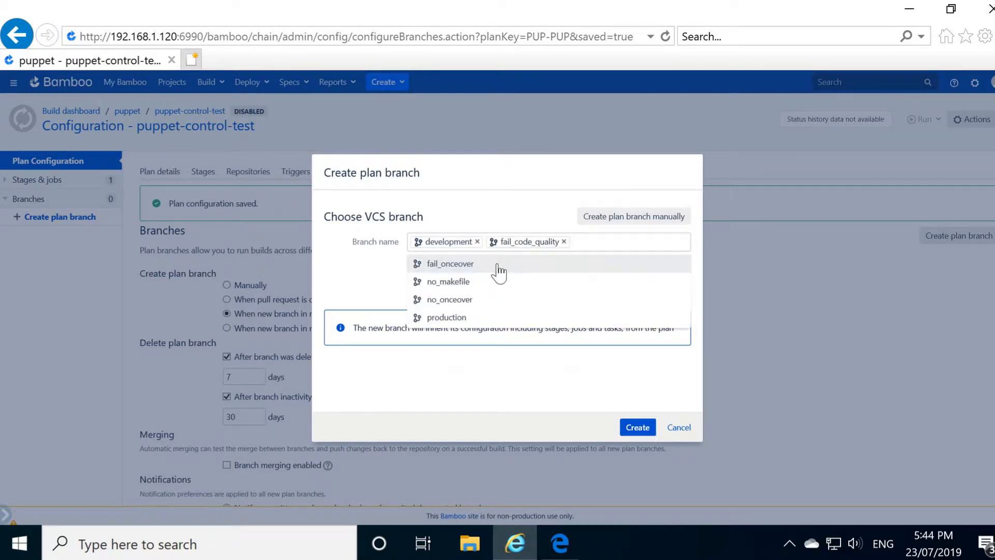
{"action": "left_click", "coordinate": [497, 264]}
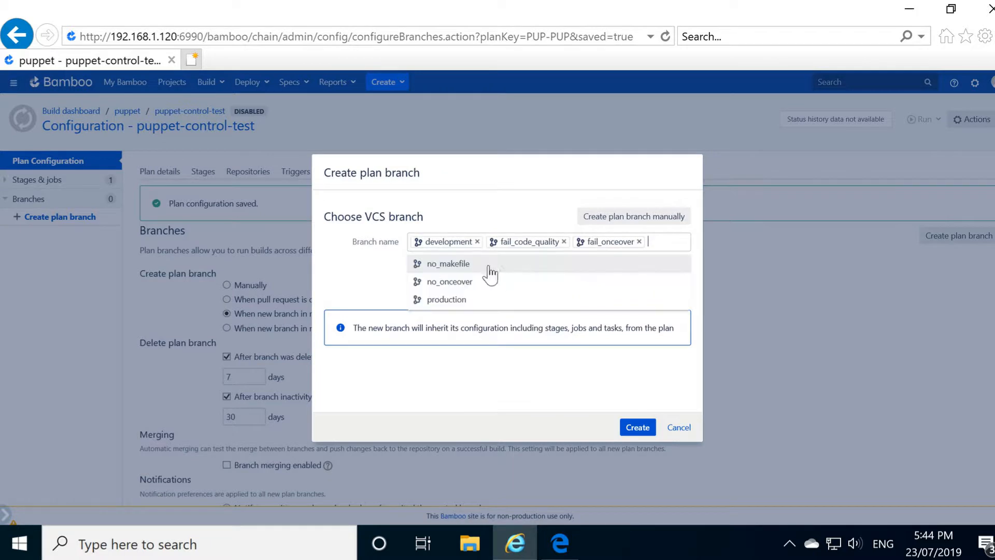
{"action": "left_click", "coordinate": [580, 259]}
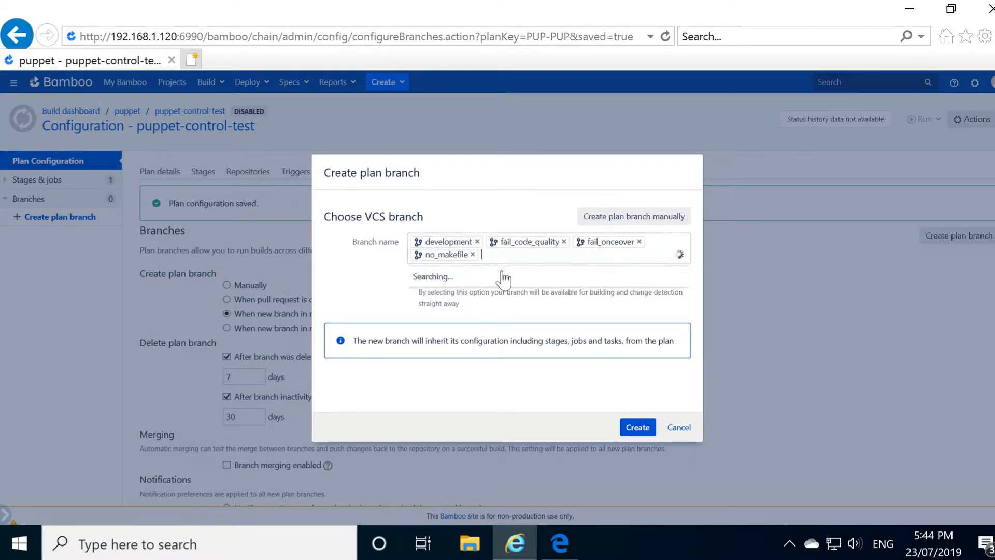
{"action": "left_click", "coordinate": [482, 276]}
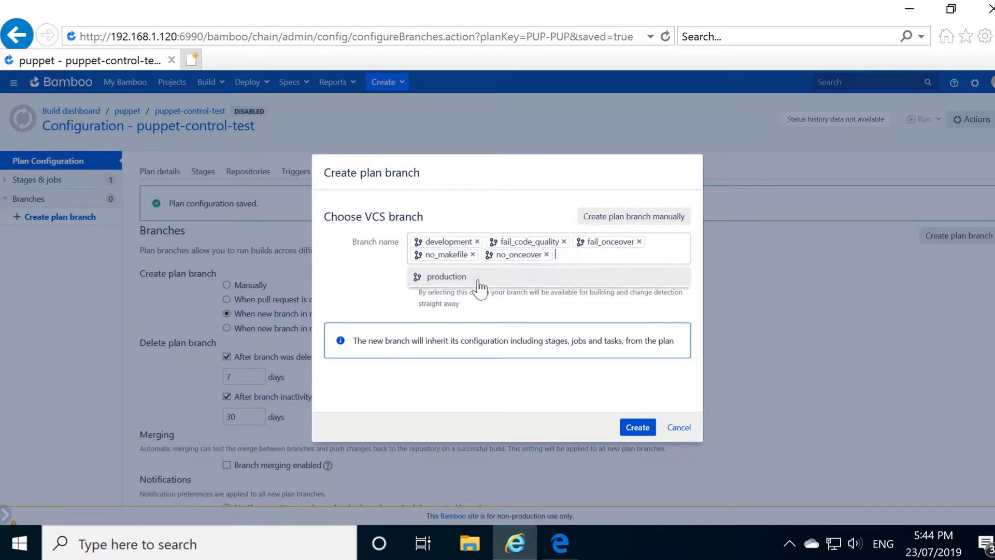
{"action": "left_click", "coordinate": [480, 280]}
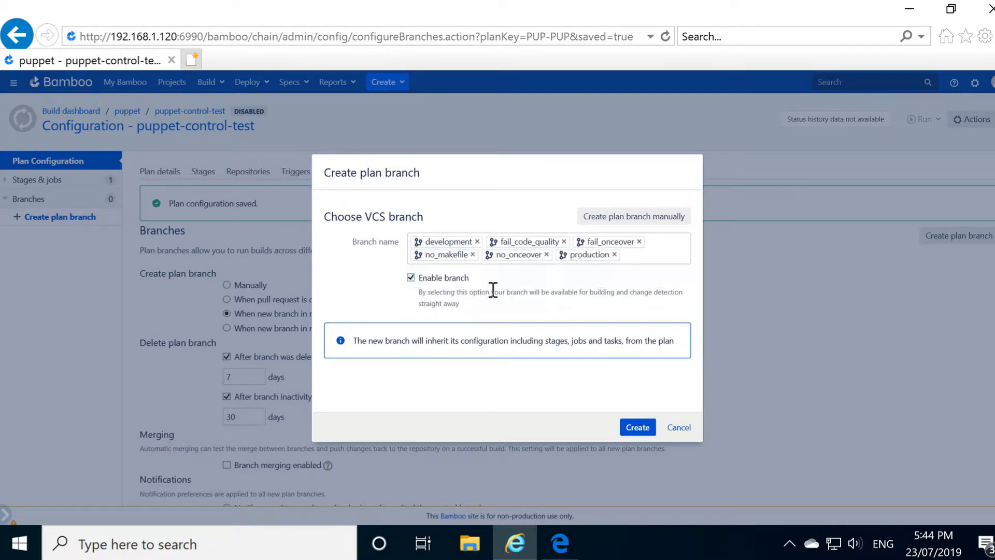
{"action": "left_click", "coordinate": [628, 430]}
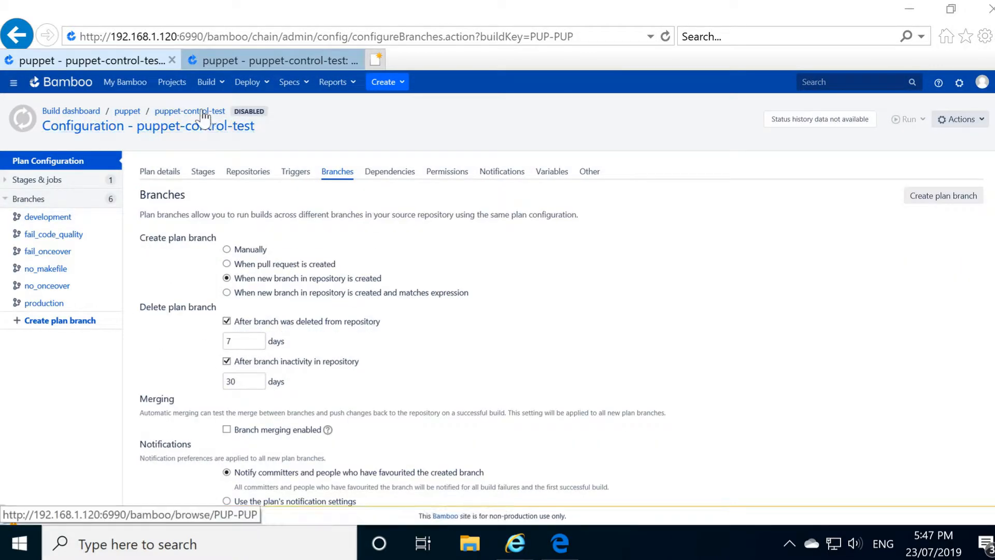
- From the puppet-control-test plan's branch list, open the development branch's build #1 and read its logs
{"action": "left_click", "coordinate": [204, 118]}
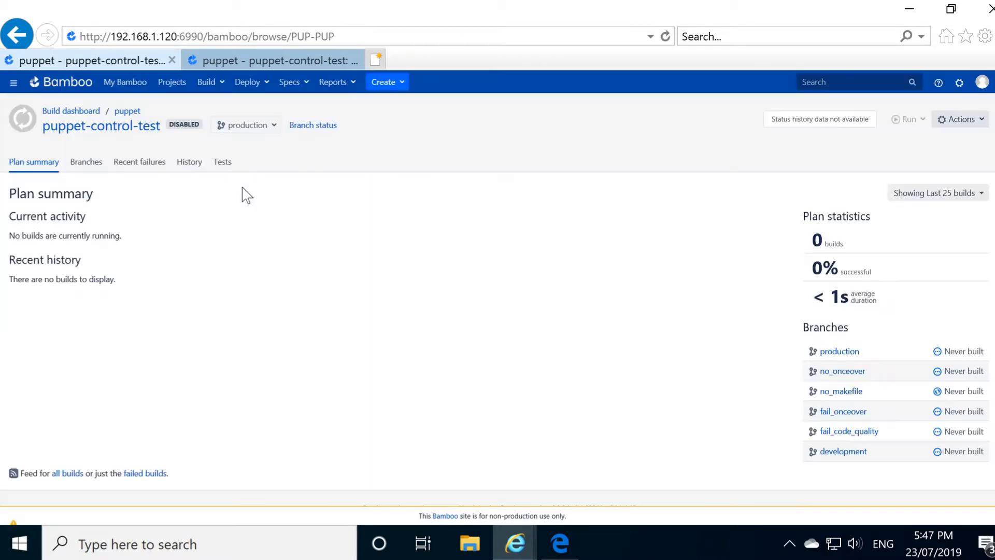
{"action": "left_click", "coordinate": [92, 162]}
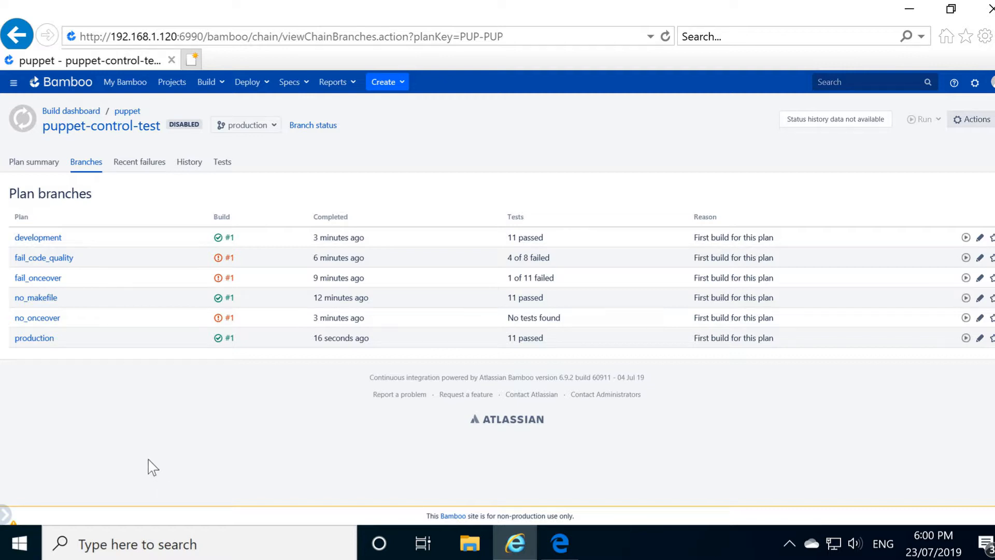
{"action": "left_click", "coordinate": [232, 239]}
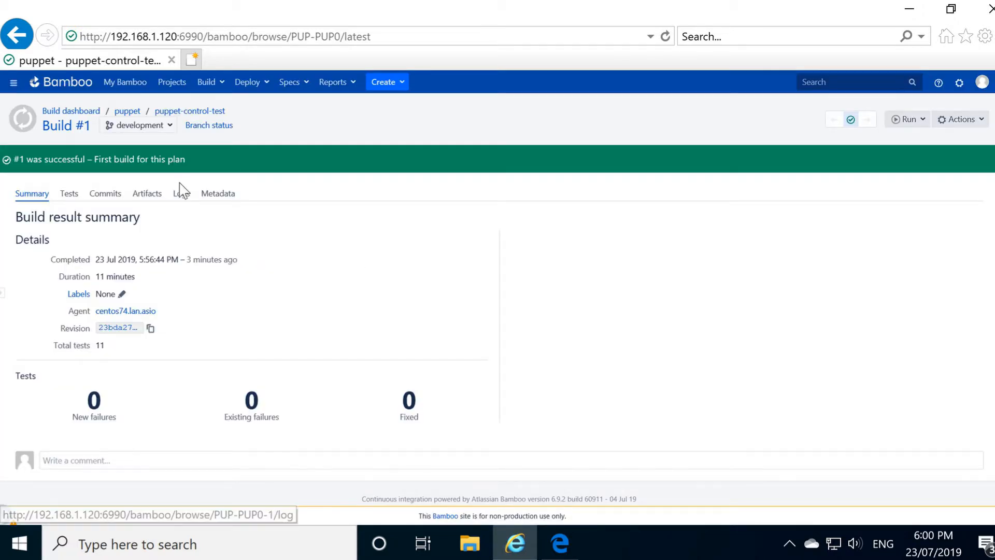
{"action": "left_click", "coordinate": [181, 199]}
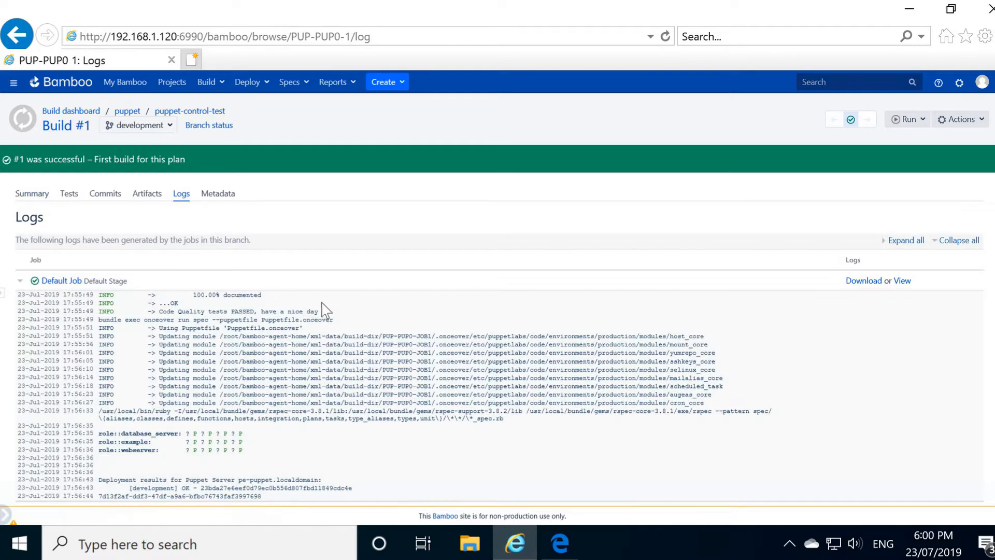
{"action": "scroll", "coordinate": [330, 368], "scroll_direction": "down", "scroll_amount": 3}
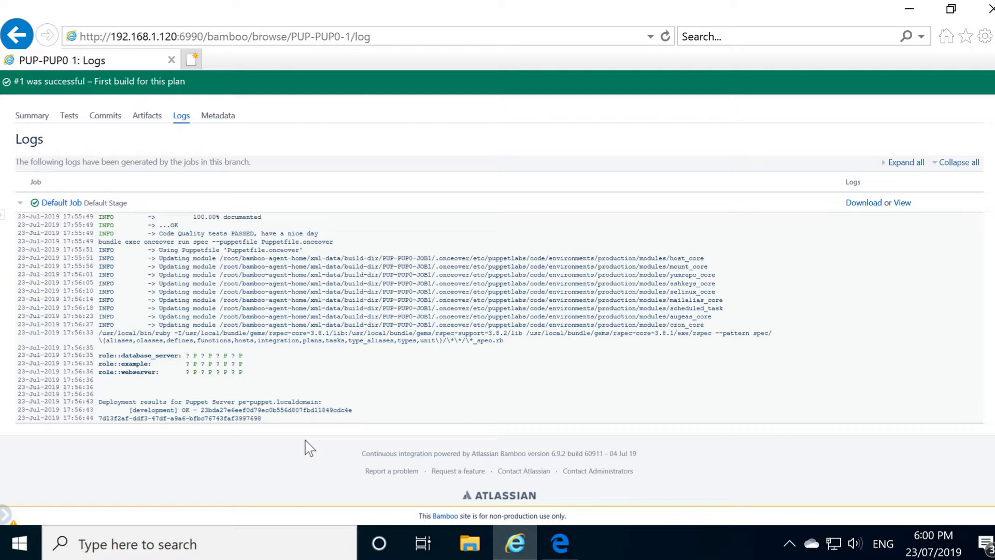
- Review the detailed Default Job test results for the development build
{"action": "left_click", "coordinate": [70, 118]}
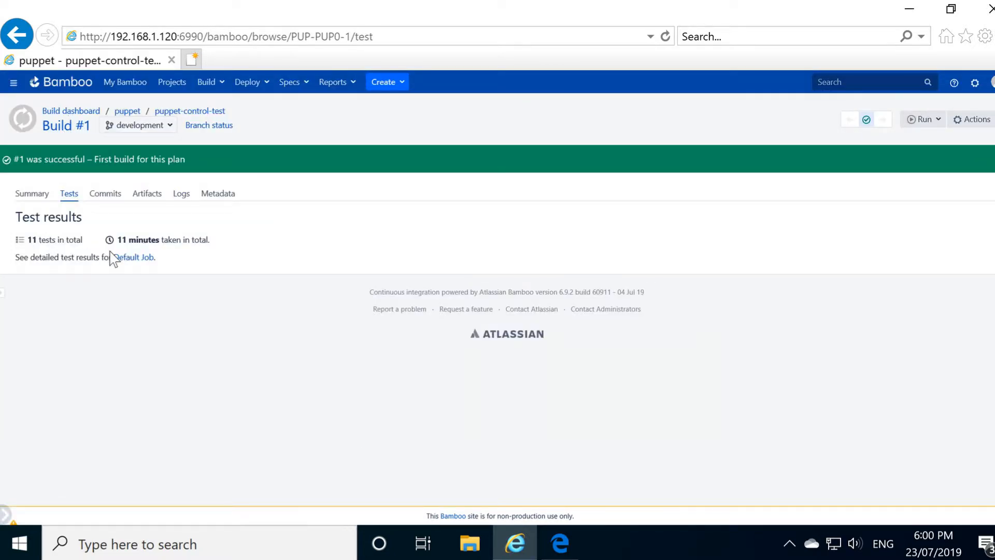
{"action": "left_click", "coordinate": [129, 258]}
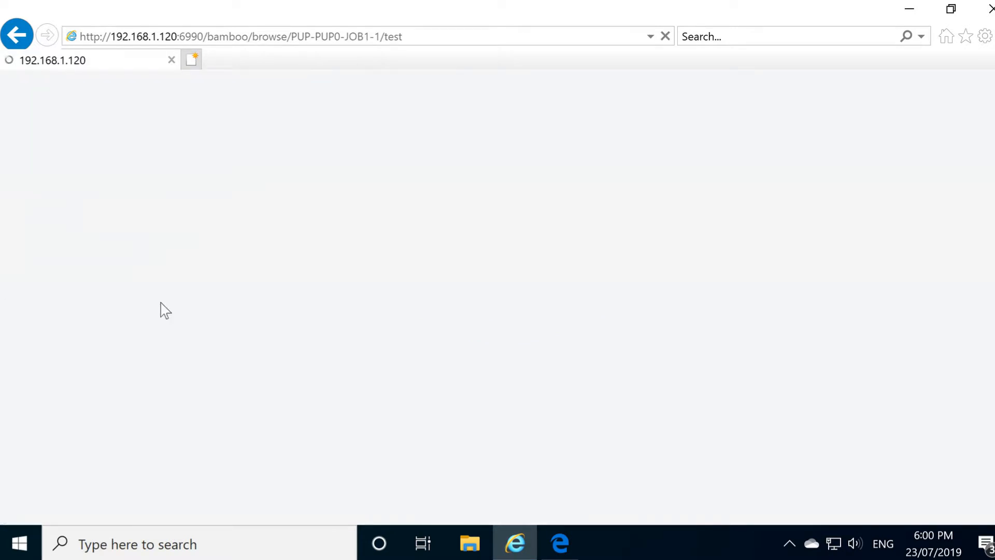
{"action": "scroll", "coordinate": [215, 315], "scroll_direction": "down", "scroll_amount": 4}
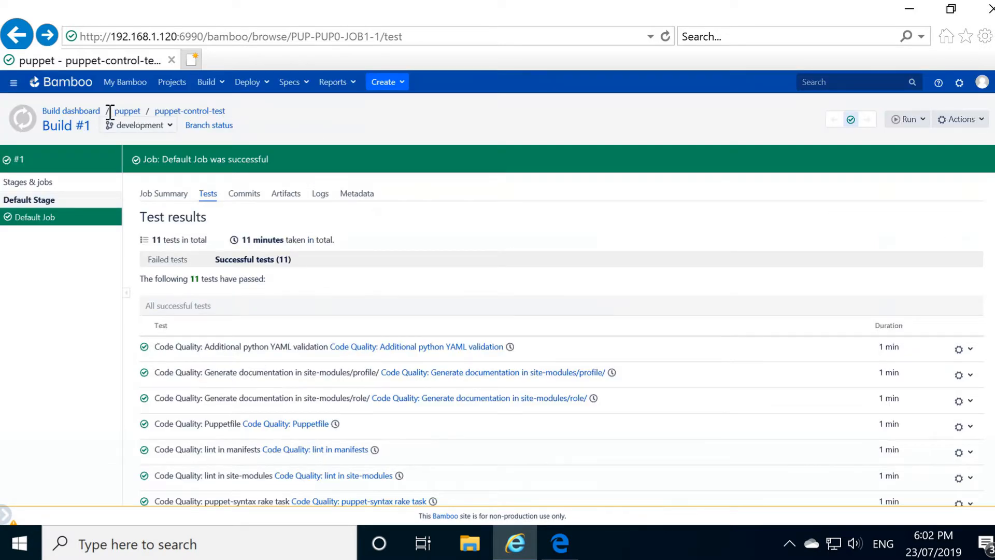
- Return to the list of all plan branches and examine the test failures in the fail_onceover branch's build #1
{"action": "left_click", "coordinate": [115, 128]}
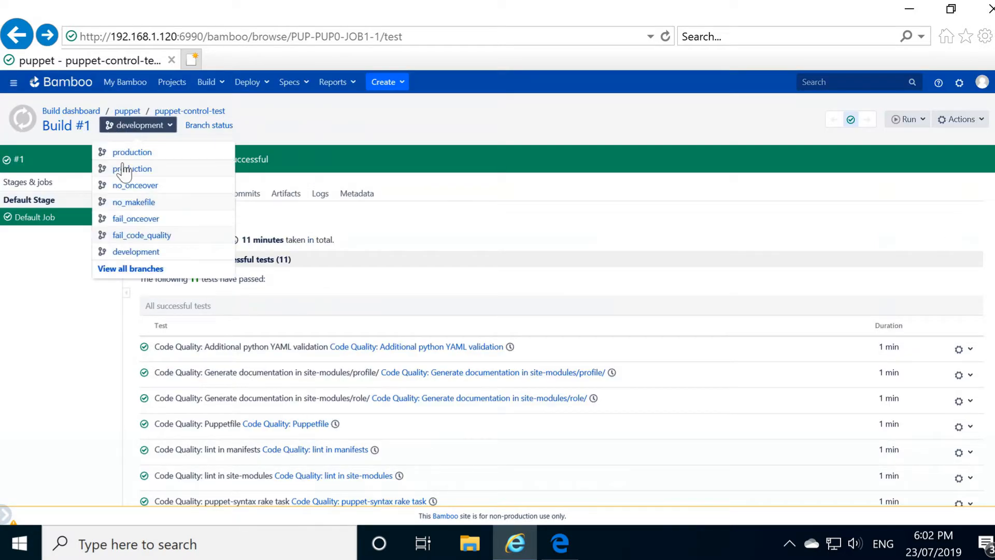
{"action": "left_click", "coordinate": [126, 270]}
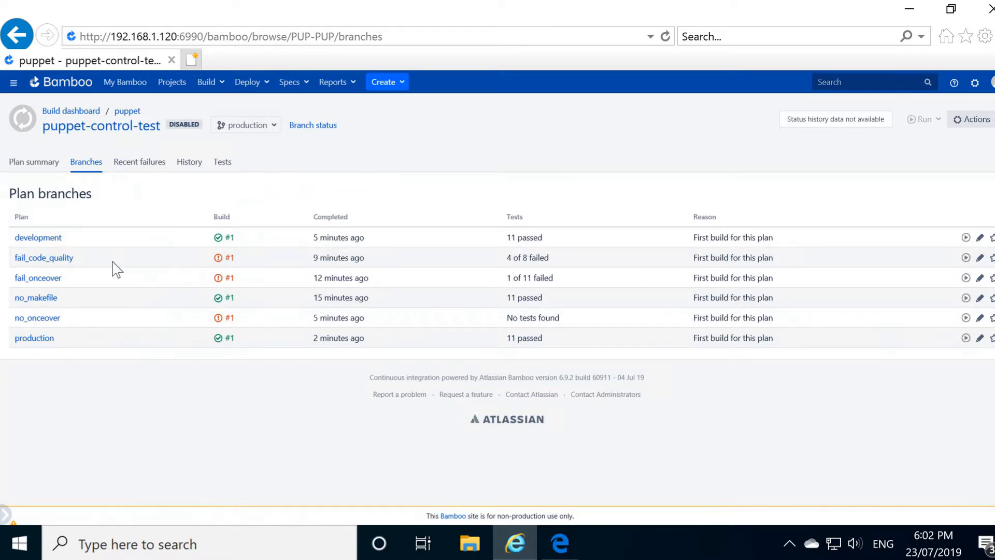
{"action": "left_click", "coordinate": [229, 279]}
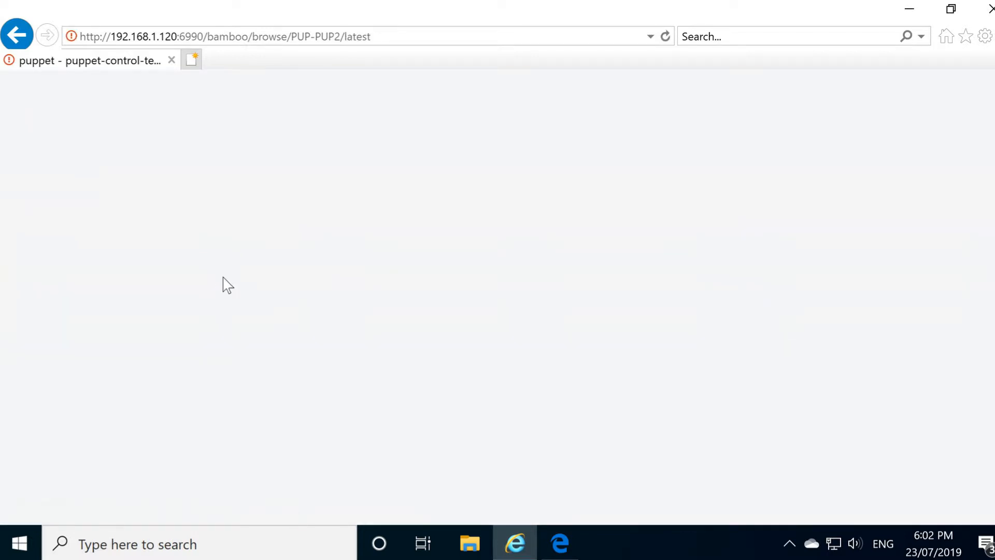
{"action": "scroll", "coordinate": [191, 323], "scroll_direction": "down", "scroll_amount": 3}
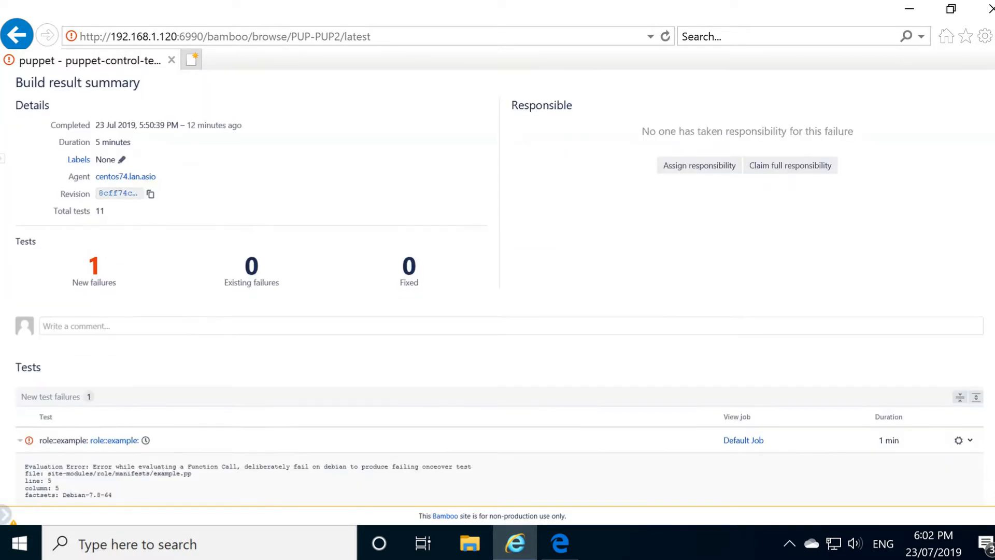
{"action": "left_click", "coordinate": [100, 276]}
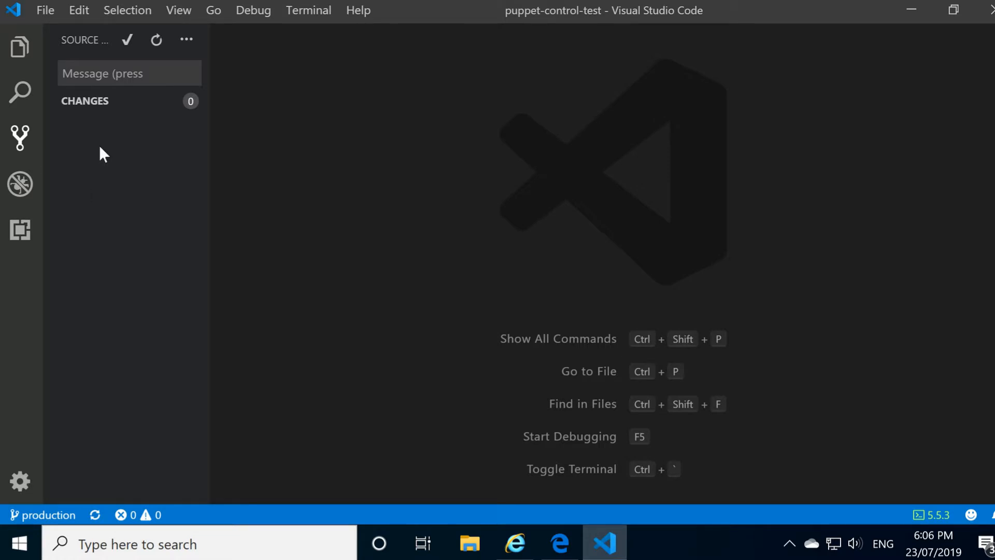
- Switch to Visual Studio Code and check out the origin/fail_onceover branch of the puppet-control-test repository
{"action": "left_click", "coordinate": [186, 40]}
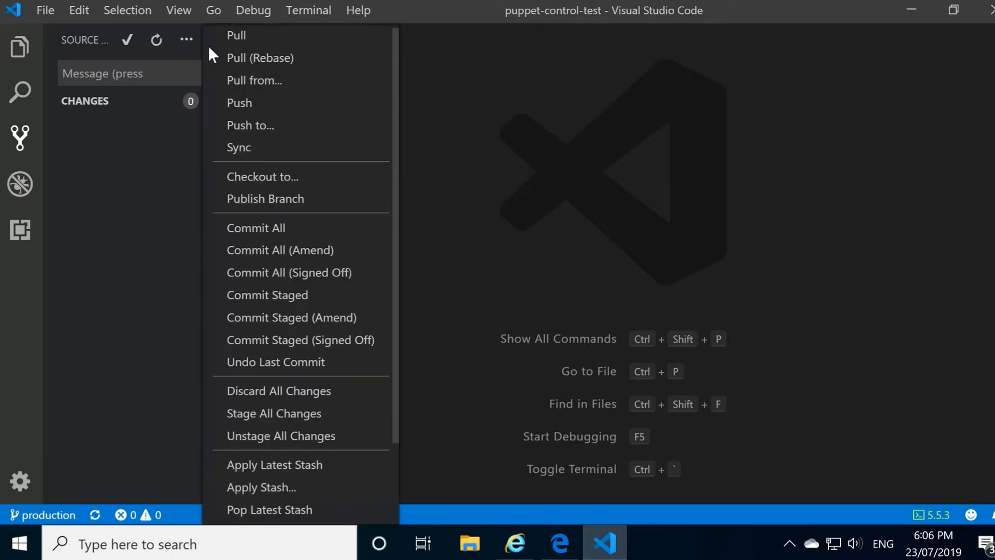
{"action": "left_click", "coordinate": [273, 182]}
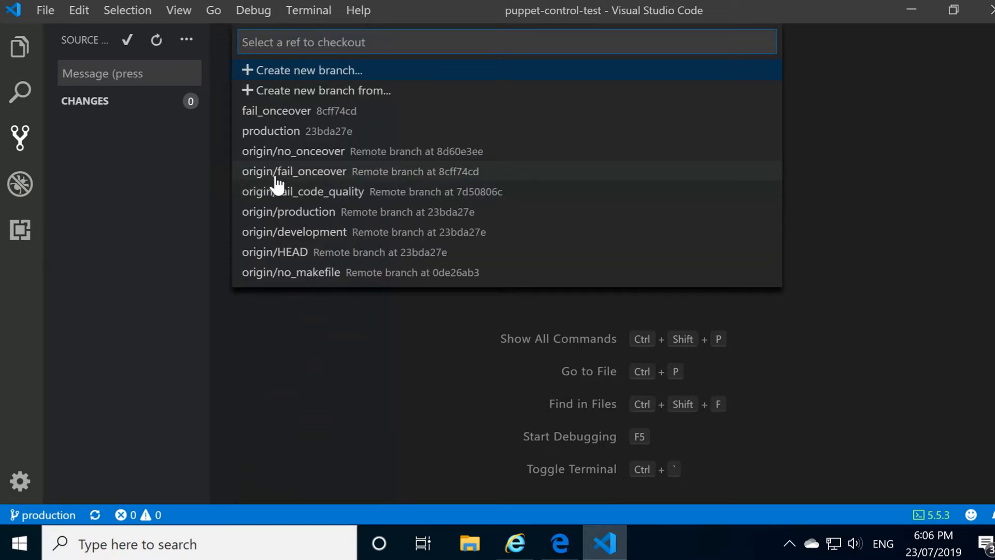
{"action": "left_click", "coordinate": [275, 176]}
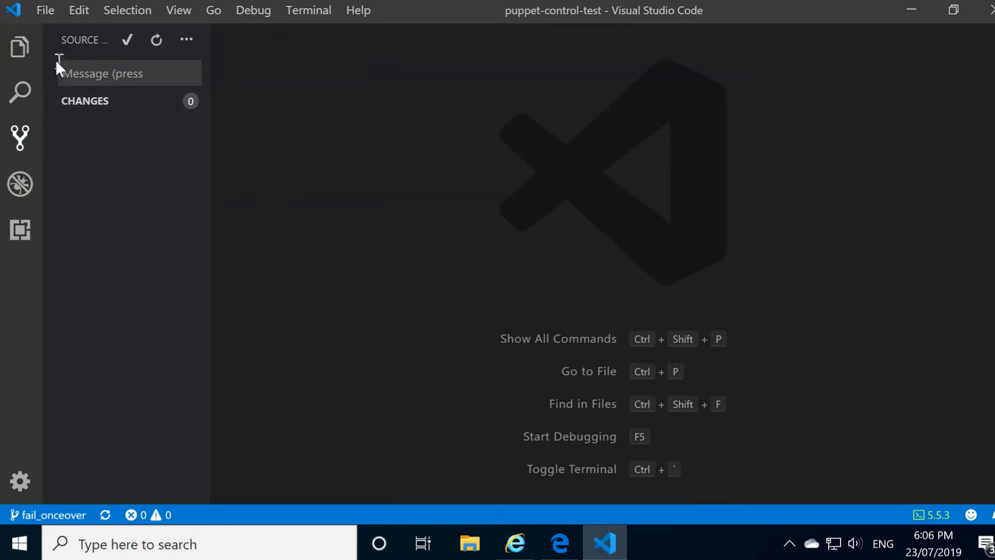
- Open the example.pp manifest from site-modules/role/manifests in the editor
{"action": "left_click", "coordinate": [19, 58]}
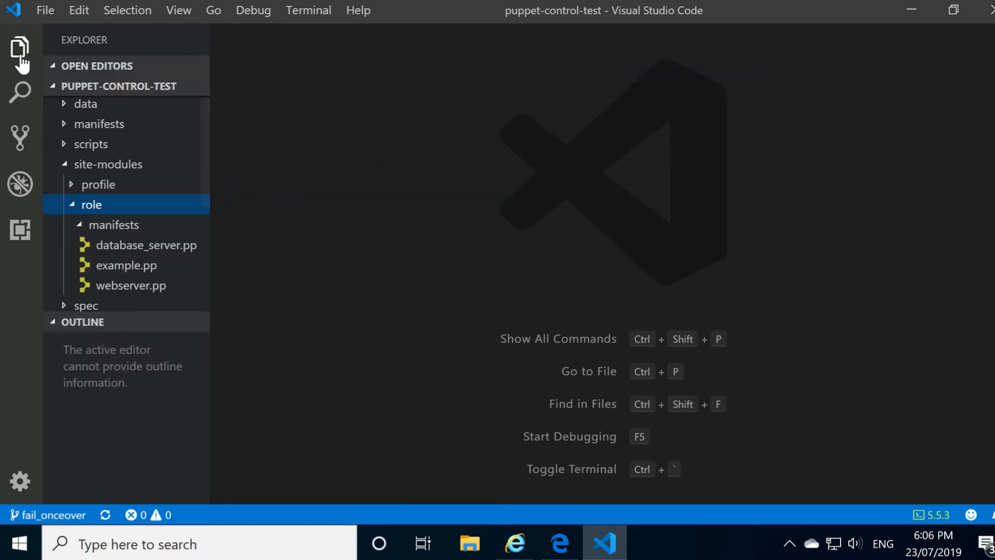
{"action": "scroll", "coordinate": [135, 224], "scroll_direction": "down", "scroll_amount": 3}
{"action": "scroll", "coordinate": [134, 224], "scroll_direction": "down", "scroll_amount": 3}
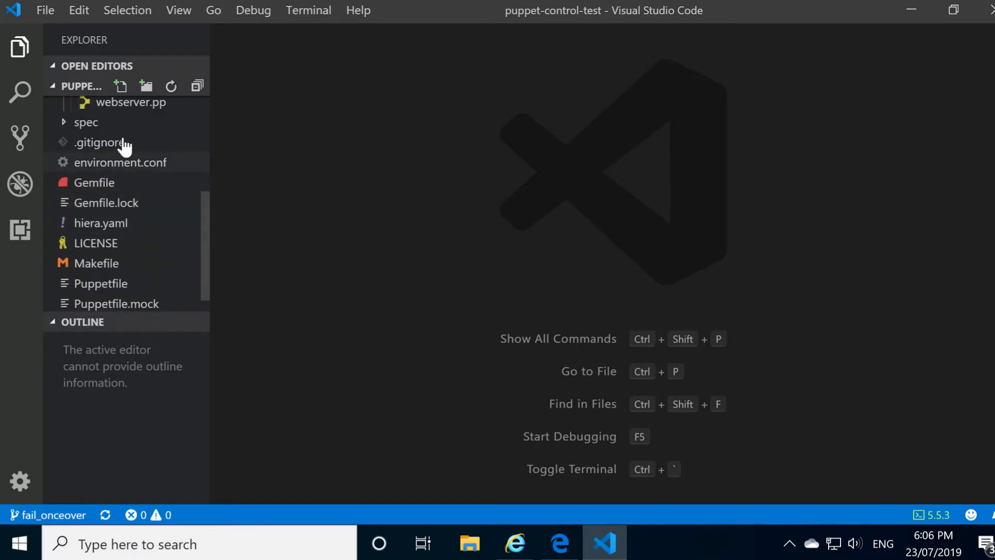
{"action": "scroll", "coordinate": [130, 145], "scroll_direction": "up", "scroll_amount": 3}
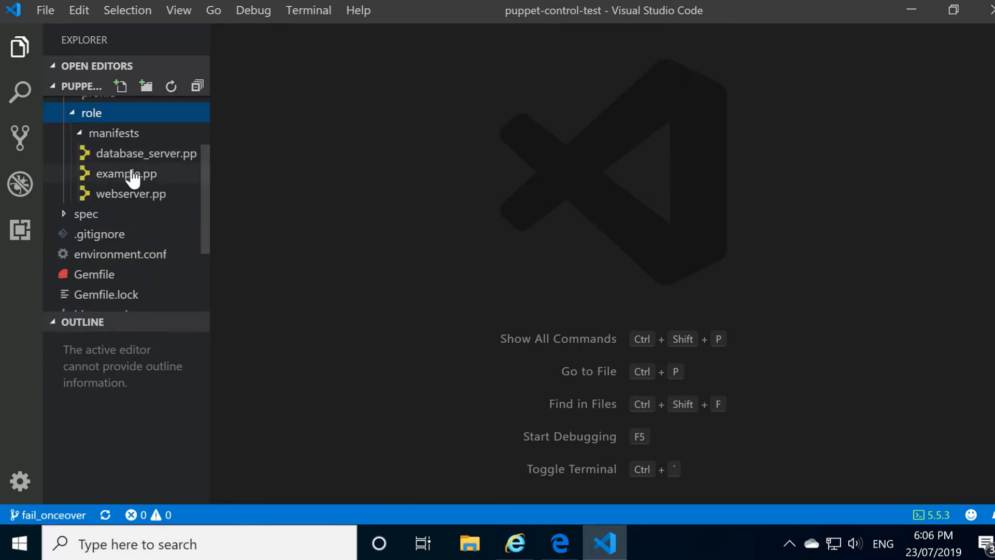
{"action": "left_click", "coordinate": [130, 173]}
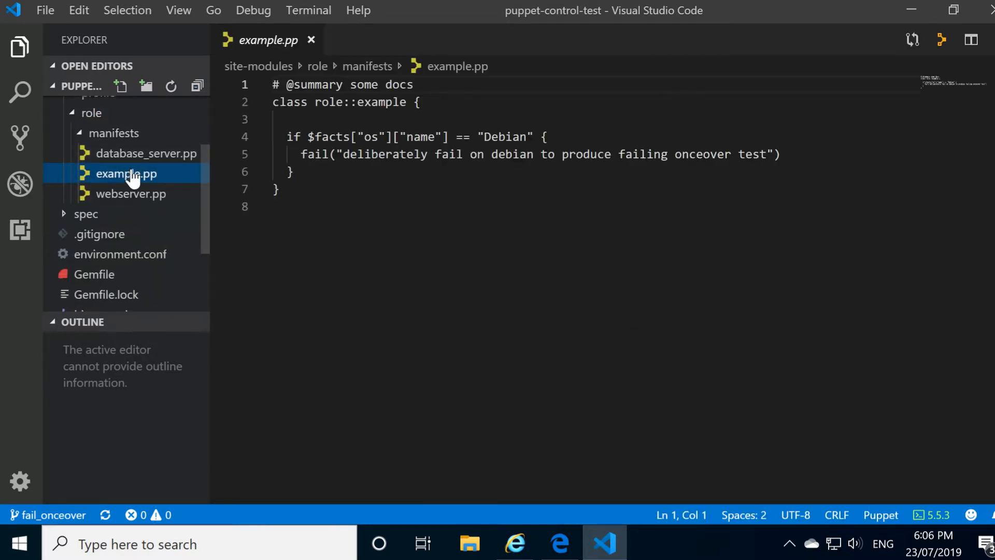
- Delete the if block that deliberately fails on Debian from the role::example class and save example.pp
{"action": "left_click", "coordinate": [310, 173]}
{"action": "left_click", "coordinate": [226, 137], "text": "shift"}
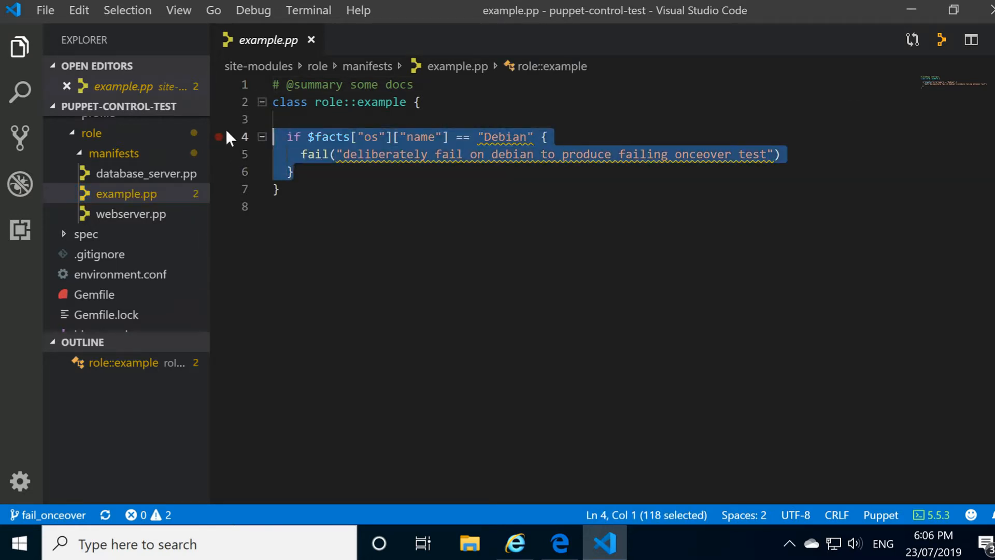
{"action": "key", "text": "BackSpace"}
{"action": "key", "text": "BackSpace"}
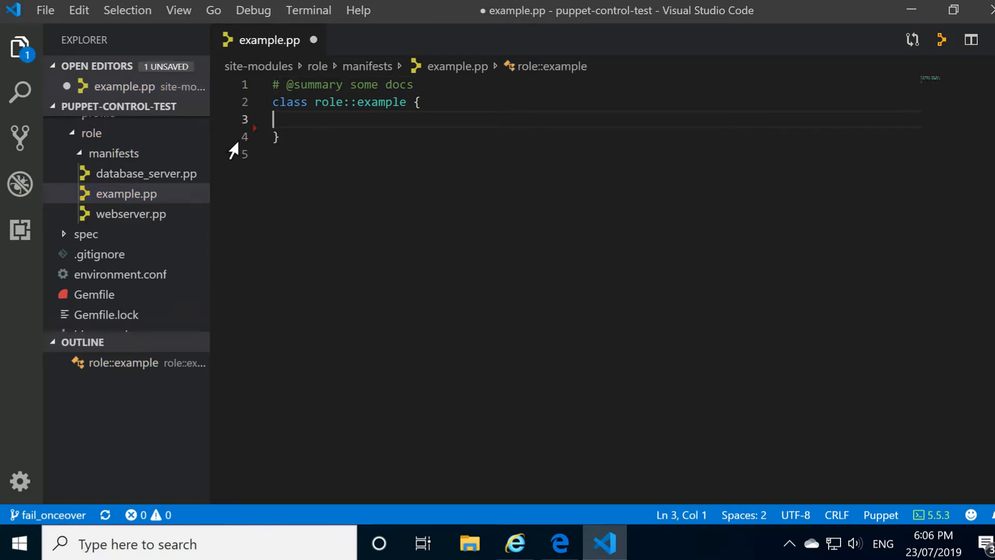
{"action": "key", "text": "ctrl+s"}
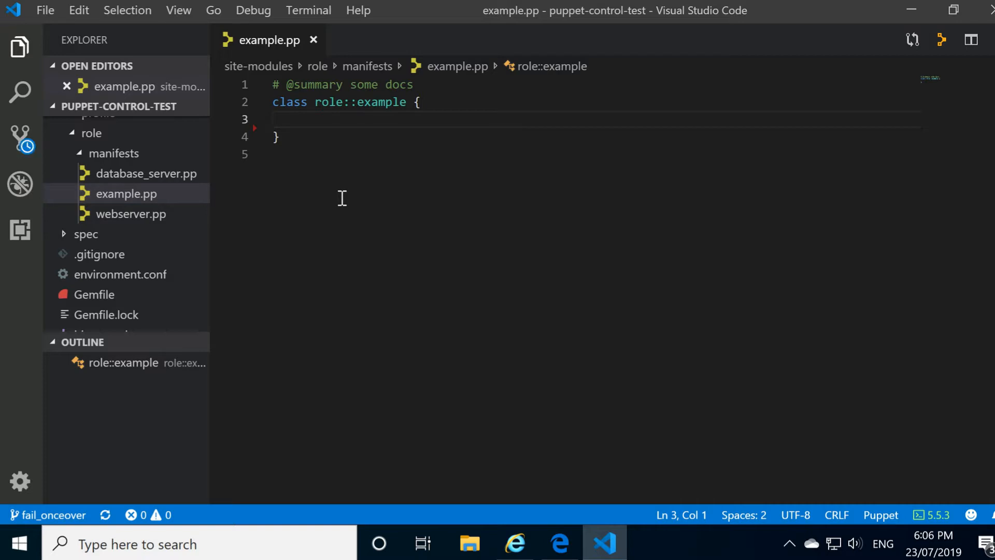
- Commit the example.pp change with the message "fix failing tests", automatically staging all changes
{"action": "left_click", "coordinate": [21, 138]}
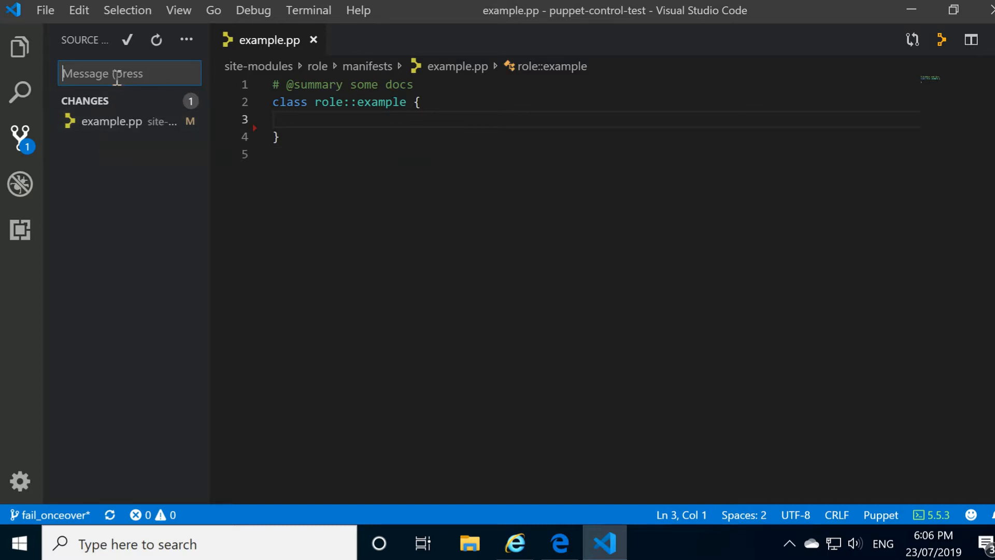
{"action": "type", "text": "fix failing tests"}
{"action": "left_click", "coordinate": [127, 44]}
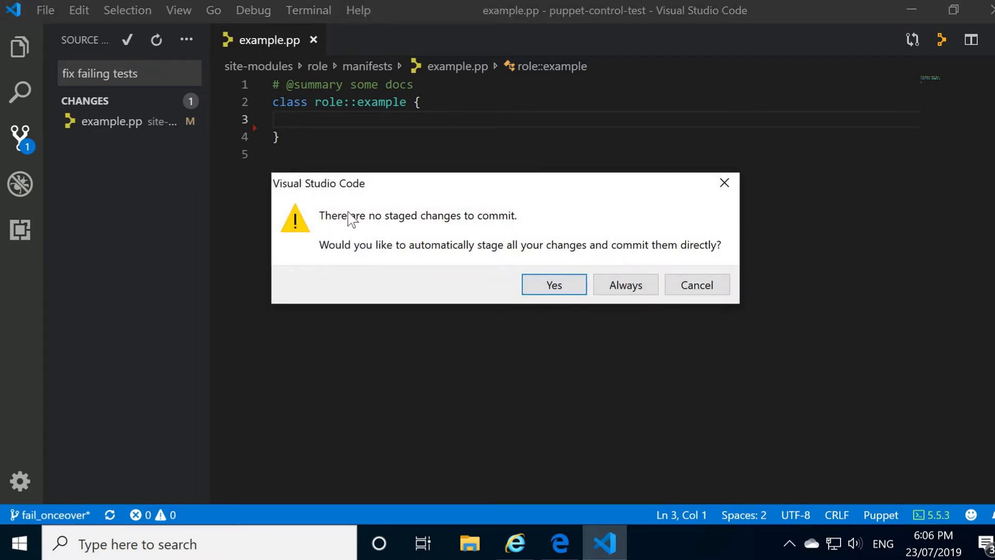
{"action": "left_click", "coordinate": [574, 287]}
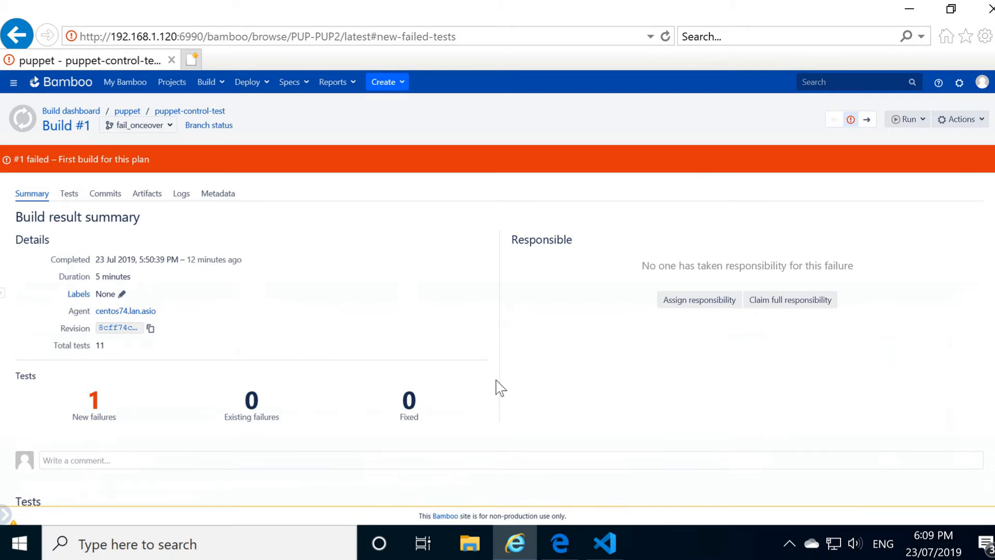
- In Bamboo, open build #2 of the fail_onceover branch from its branch status and view the fixed tests
{"action": "left_click", "coordinate": [205, 126]}
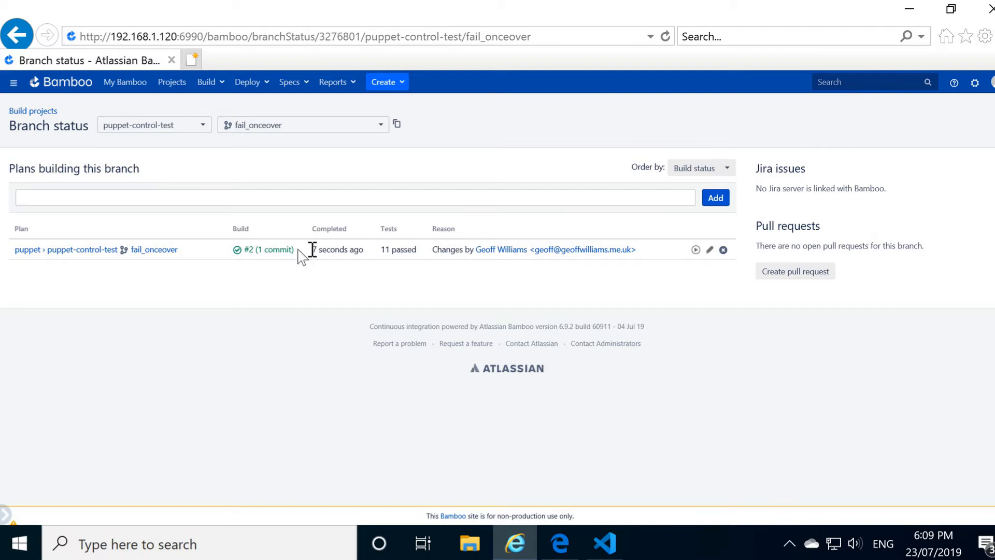
{"action": "left_click", "coordinate": [248, 251]}
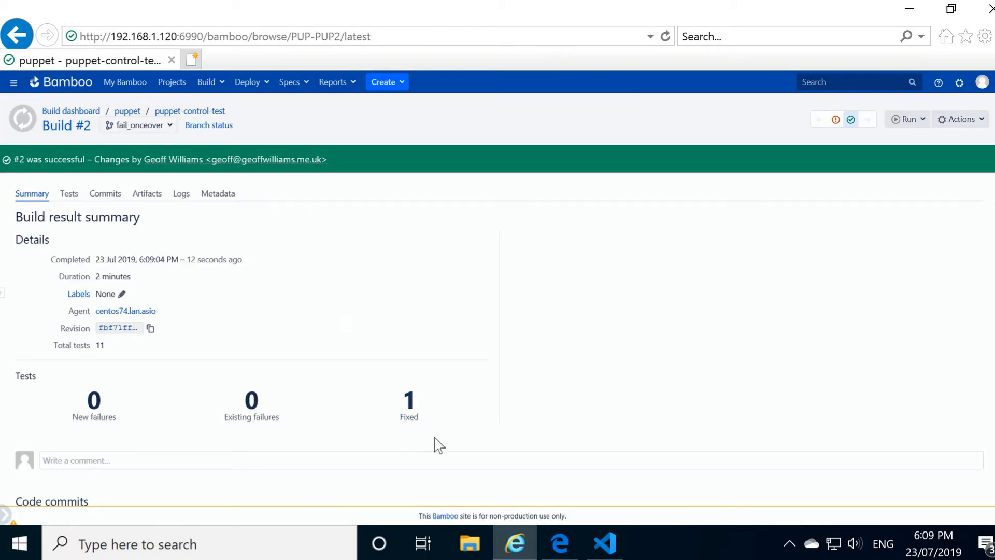
{"action": "left_click", "coordinate": [409, 415]}
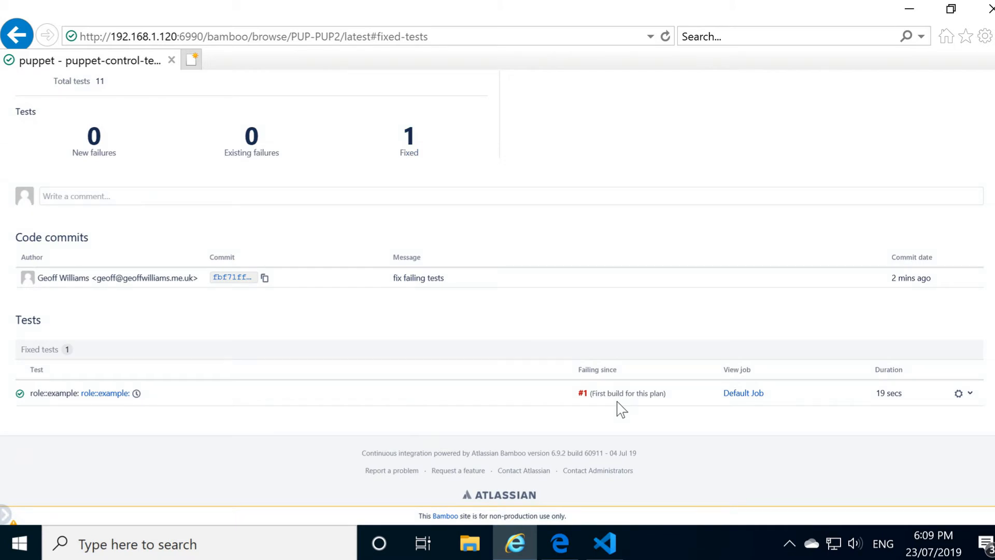
- Examine the Default Job log of the fail_onceover branch's build #2 for the test and deployment results
{"action": "scroll", "coordinate": [621, 409], "scroll_direction": "up", "scroll_amount": 5}
{"action": "left_click", "coordinate": [181, 194]}
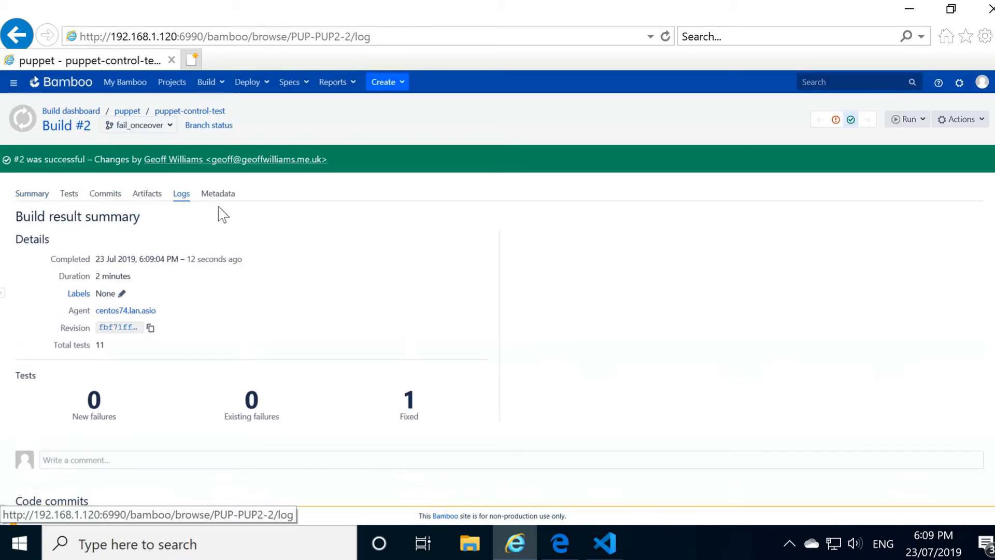
{"action": "scroll", "coordinate": [601, 322], "scroll_direction": "down", "scroll_amount": 3}
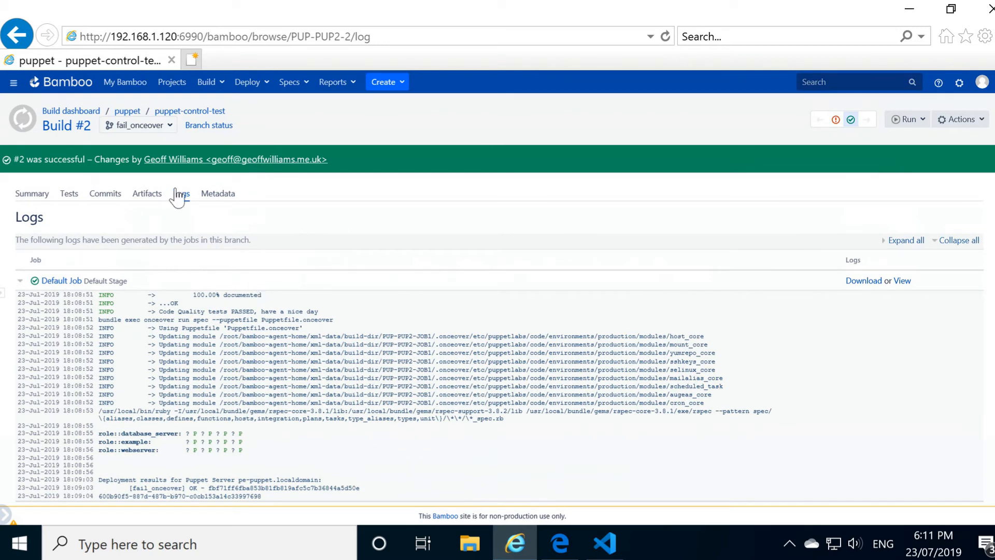
- Switch to the production branch's build and examine its Default Job log for how deployment was handled
{"action": "left_click", "coordinate": [153, 125]}
{"action": "left_click", "coordinate": [133, 187]}
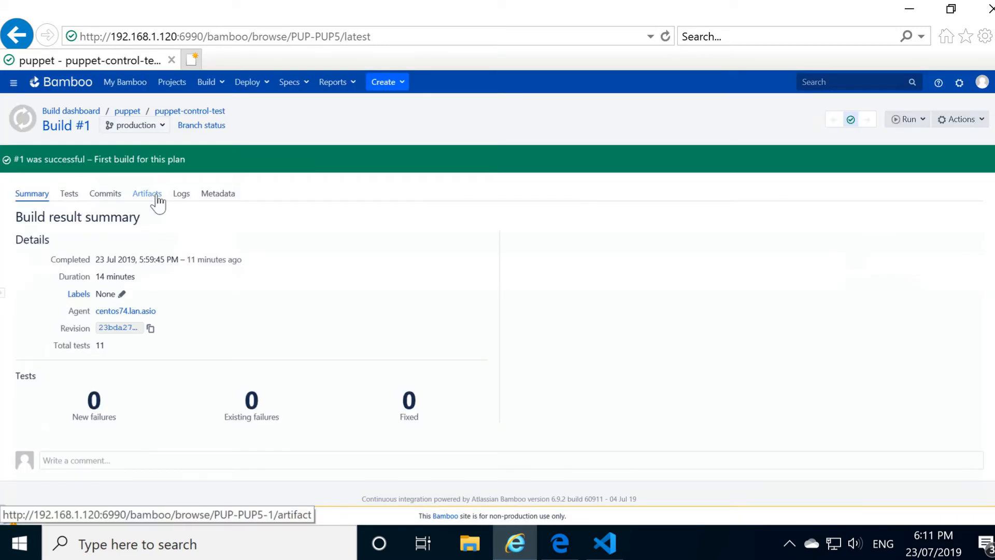
{"action": "left_click", "coordinate": [181, 199]}
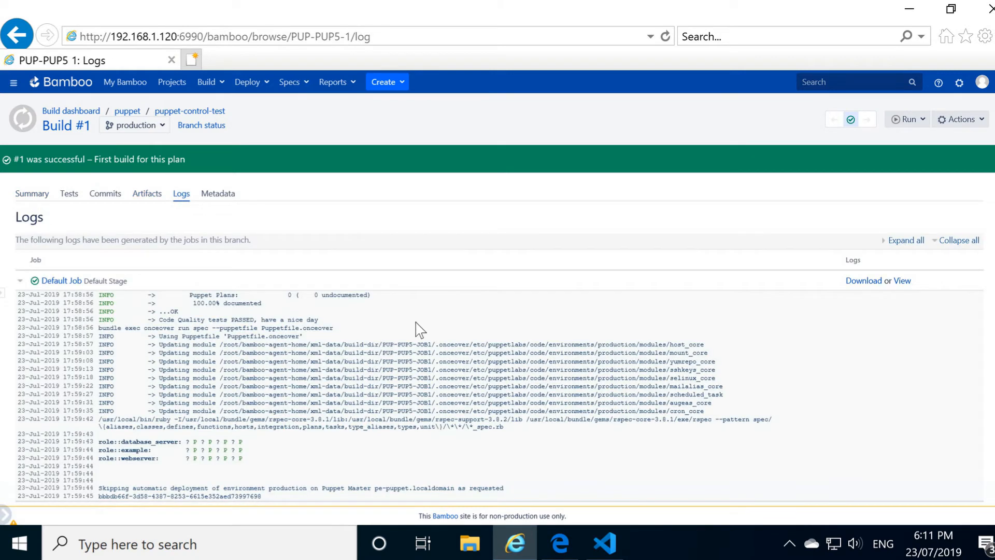
{"action": "scroll", "coordinate": [420, 329], "scroll_direction": "down", "scroll_amount": 2}
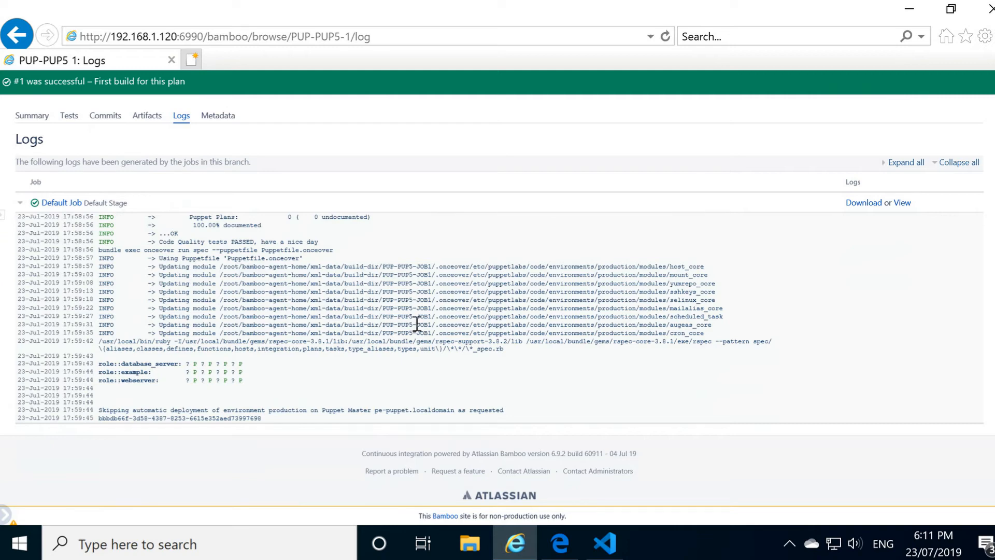
{"action": "scroll", "coordinate": [417, 324], "scroll_direction": "up", "scroll_amount": 2}
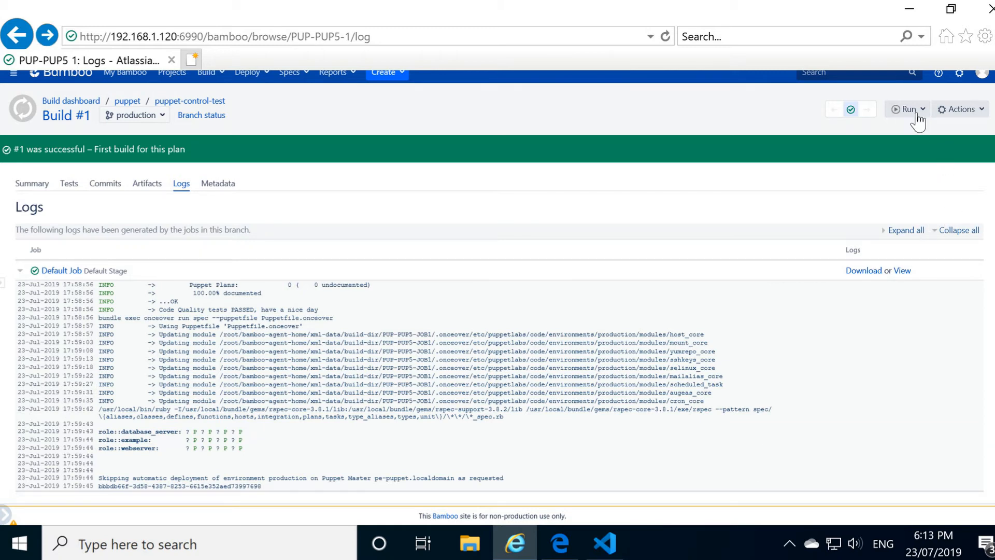
- Open the production branch's configuration and go to the Puppet Deploy task of the Default Job
{"action": "left_click", "coordinate": [947, 116]}
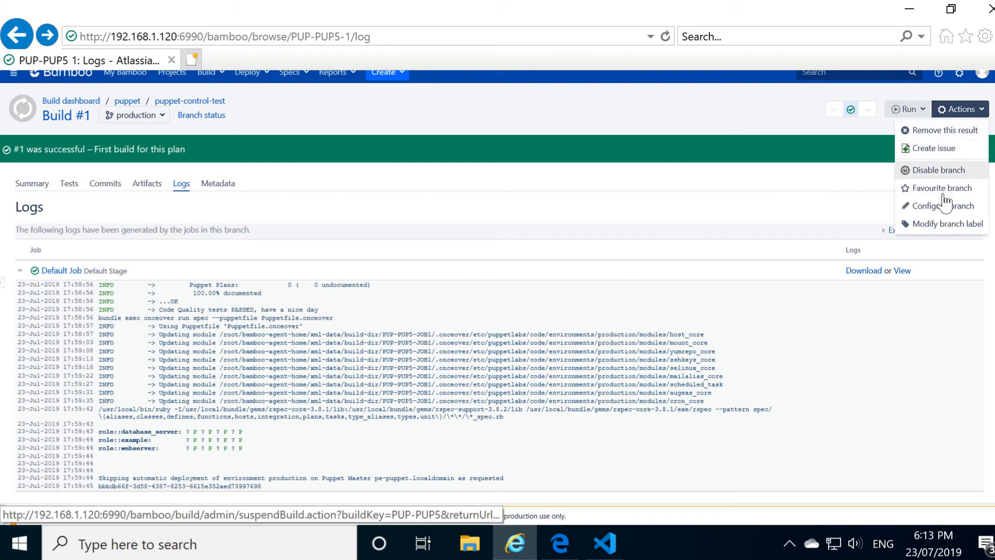
{"action": "left_click", "coordinate": [944, 206]}
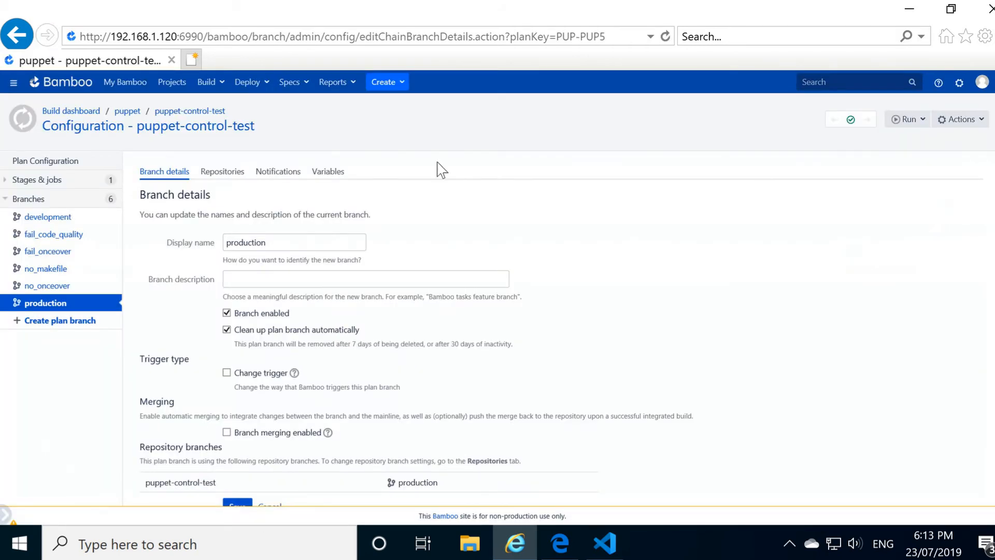
{"action": "left_click", "coordinate": [16, 182]}
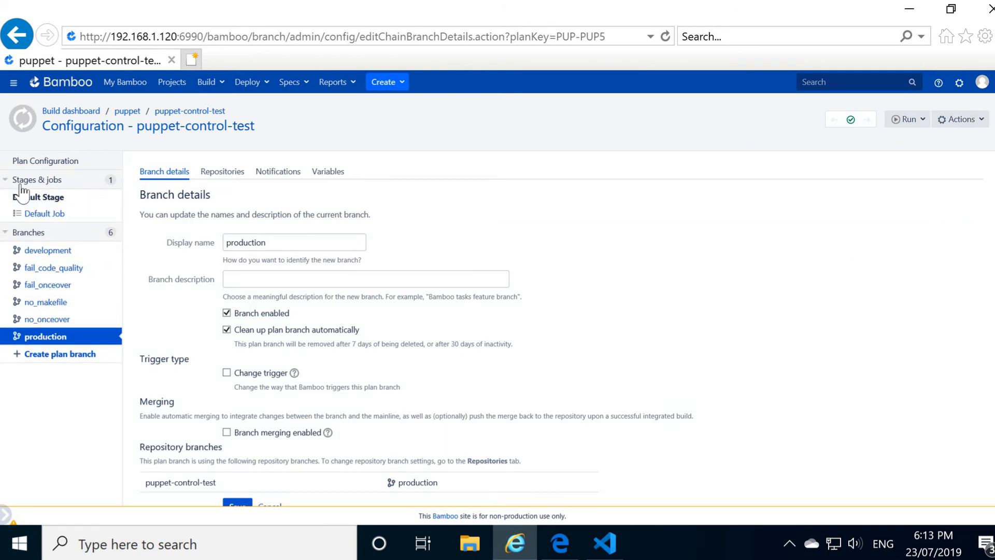
{"action": "left_click", "coordinate": [52, 212]}
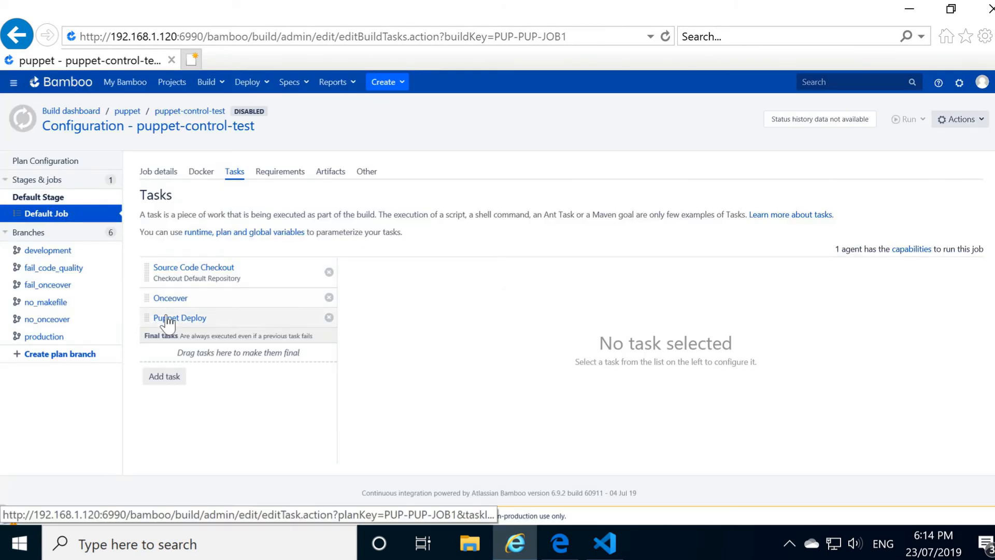
{"action": "left_click", "coordinate": [168, 318]}
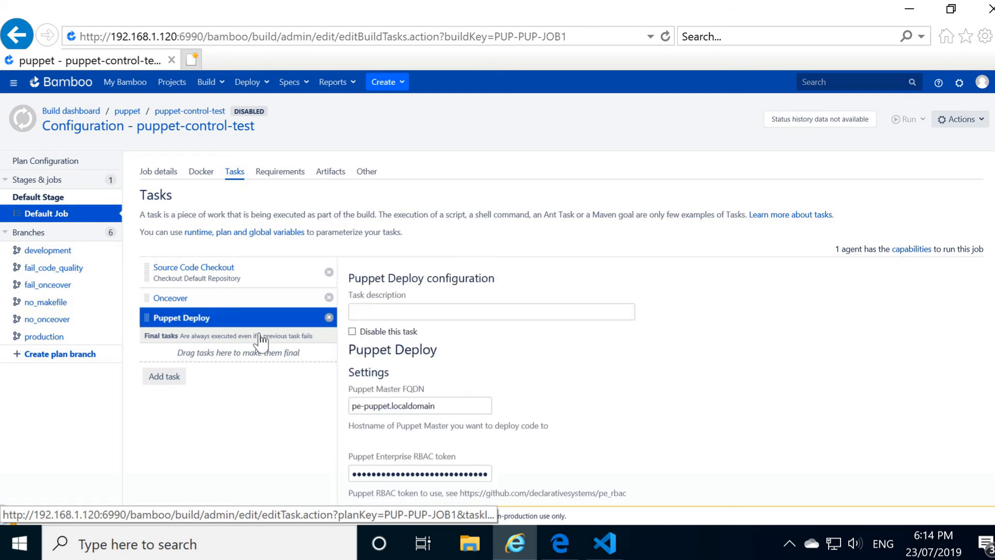
- Manually deploy only the specific environment production to Puppet from the task's actions, and show the Code Manager JSON of the deployment
{"action": "scroll", "coordinate": [623, 357], "scroll_direction": "down", "scroll_amount": 5}
{"action": "scroll", "coordinate": [624, 359], "scroll_direction": "down", "scroll_amount": 3}
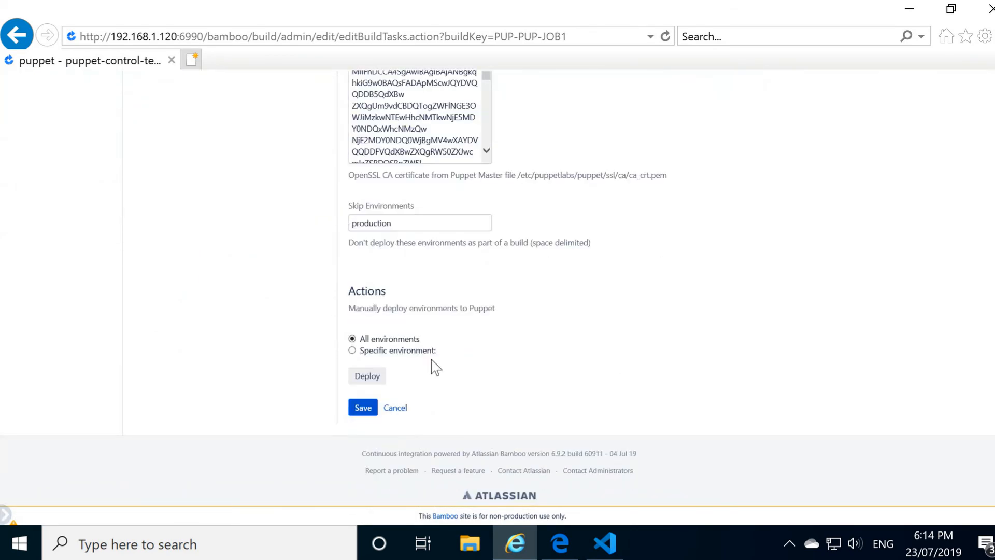
{"action": "left_click", "coordinate": [417, 355]}
{"action": "left_click", "coordinate": [446, 361]}
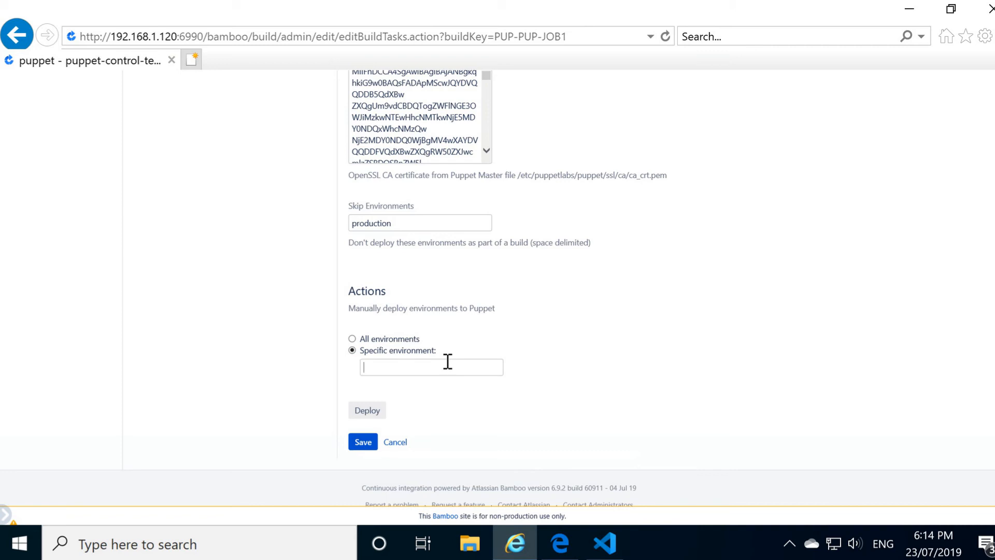
{"action": "type", "text": "production"}
{"action": "left_click", "coordinate": [372, 408]}
{"action": "scroll", "coordinate": [721, 418], "scroll_direction": "down", "scroll_amount": 3}
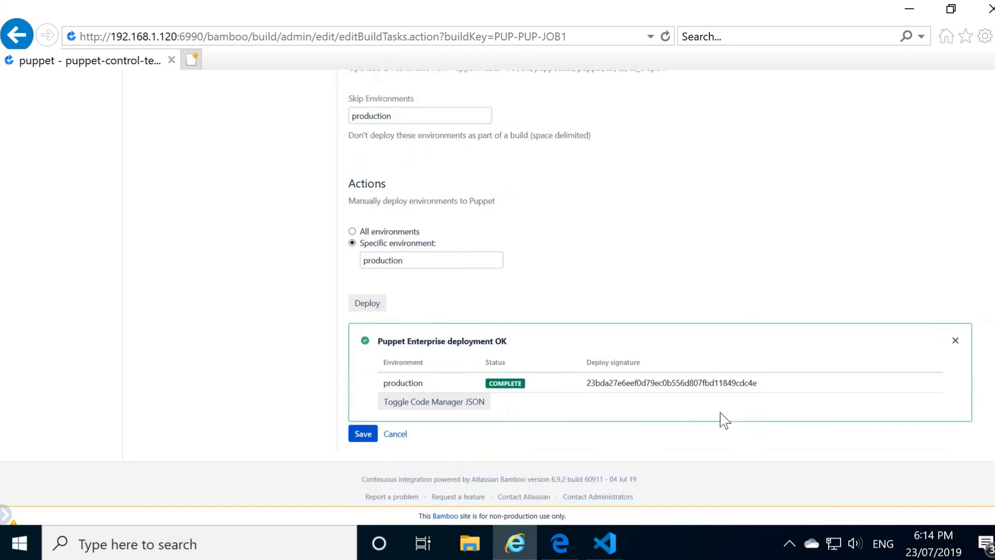
{"action": "left_click", "coordinate": [444, 377]}
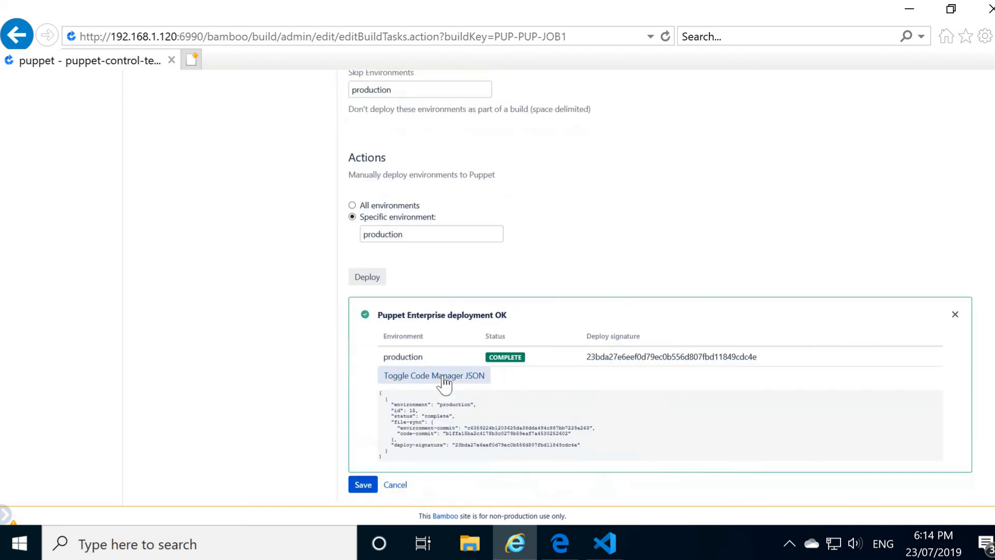